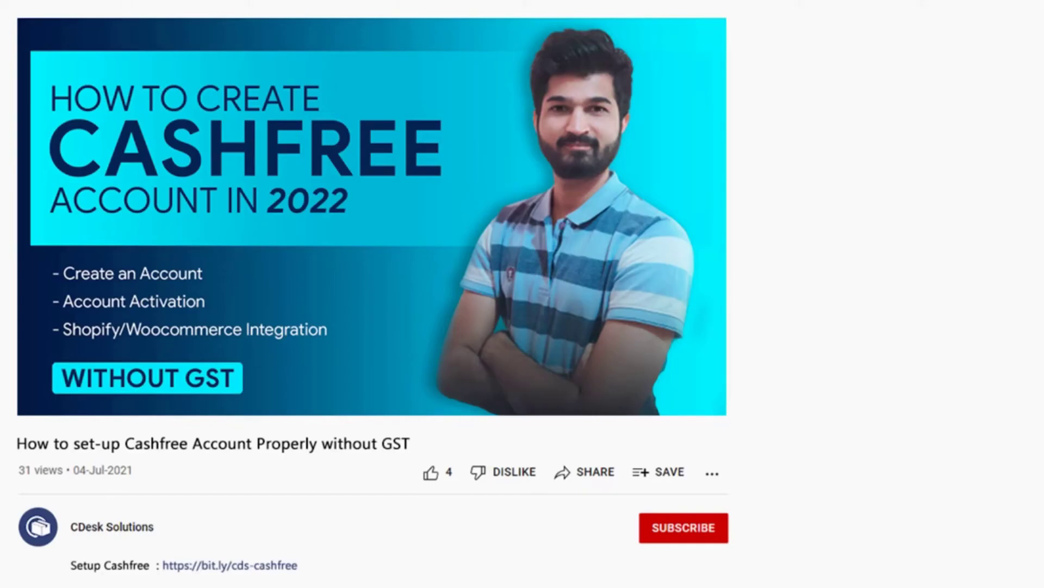
Scroll the YouTube page down to the Setup Cashfree link in the video description.
{"action": "scroll", "coordinate": [372, 294], "scroll_direction": "down", "scroll_amount": 2}
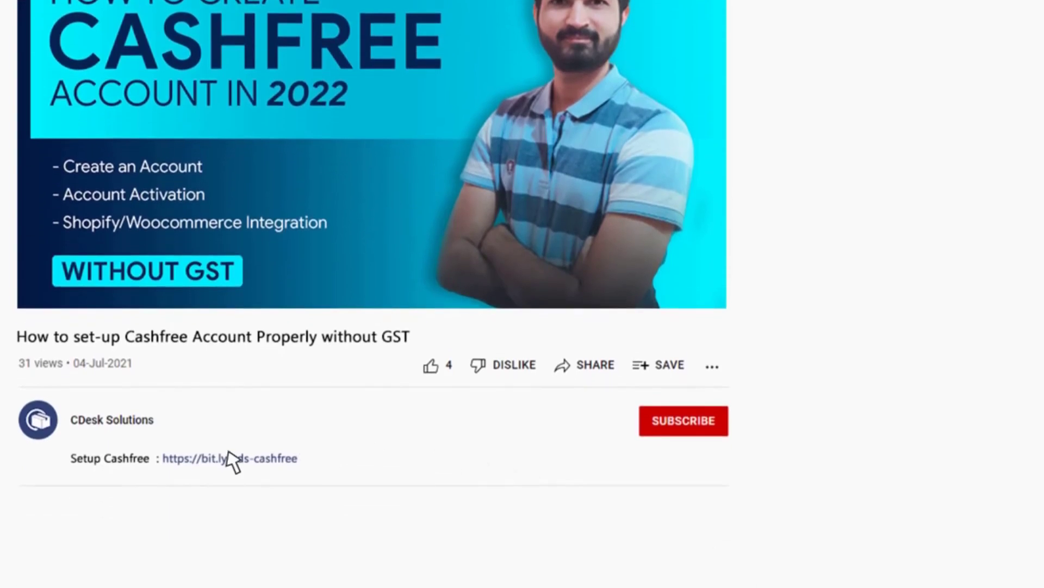
Open the Cashfree signup page, enter the work email and password, accept the terms and proceed.
{"action": "left_click", "coordinate": [229, 455]}
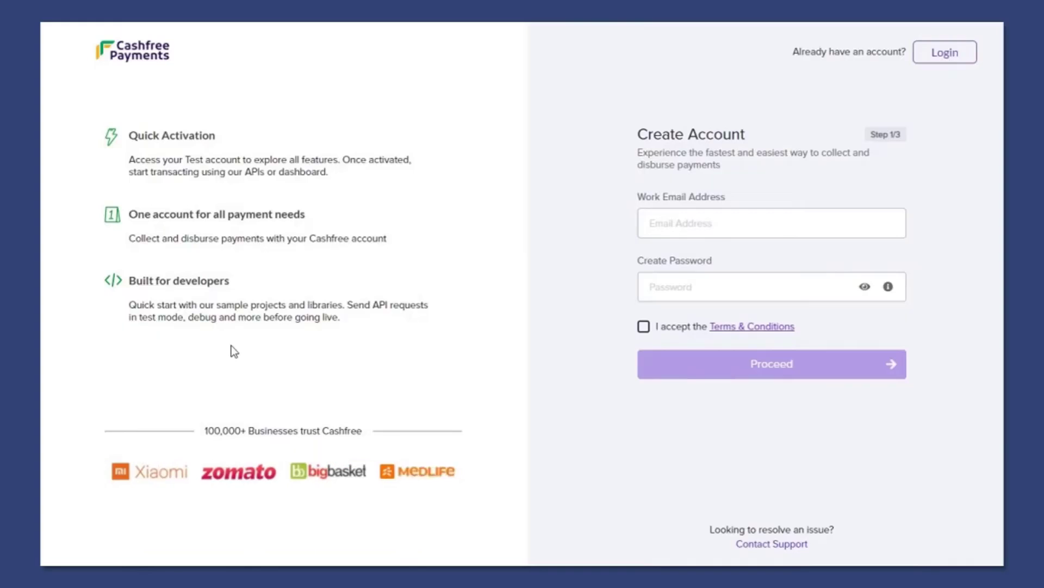
{"action": "left_click", "coordinate": [775, 224]}
{"action": "left_click", "coordinate": [729, 287]}
{"action": "key", "text": "ctrl+v"}
{"action": "left_click", "coordinate": [644, 327]}
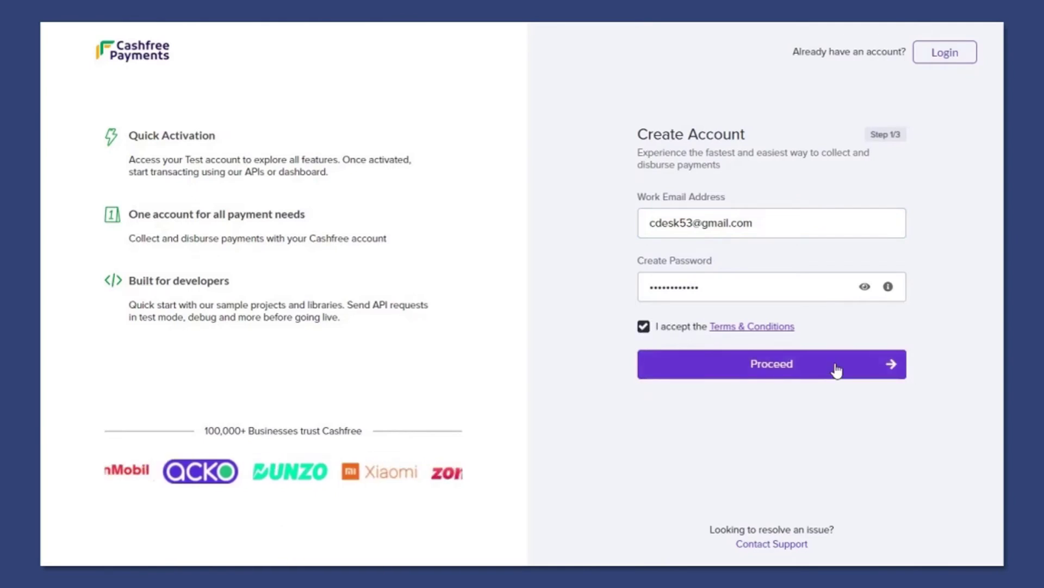
{"action": "left_click", "coordinate": [772, 366]}
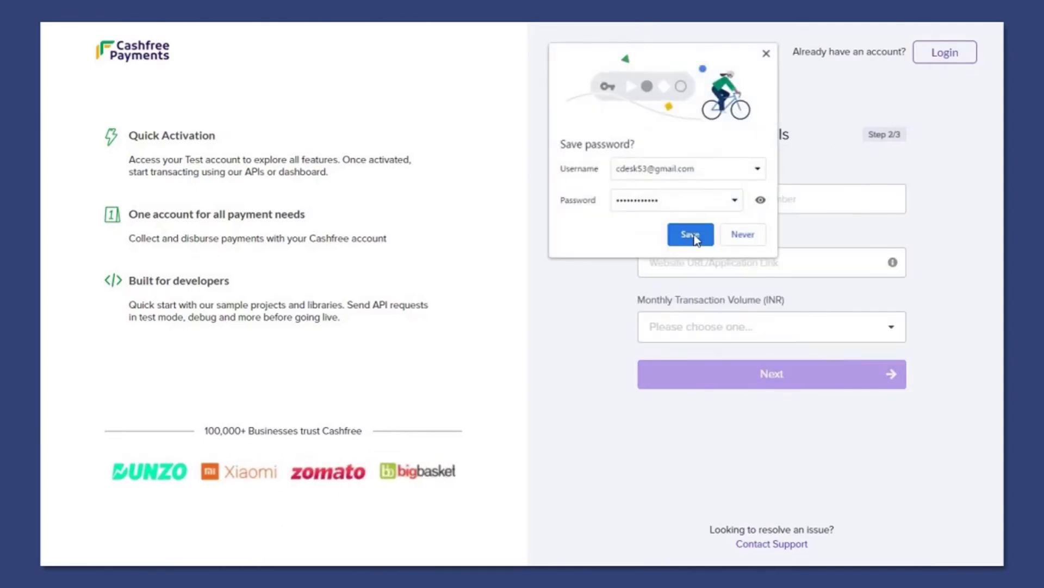
{"action": "left_click", "coordinate": [691, 234]}
Enter the contact number, website dropship.coesksolutions.com and Less than 1 Lac monthly volume.
{"action": "left_click", "coordinate": [765, 204]}
{"action": "key", "text": "Tab"}
{"action": "type", "text": "drop"}
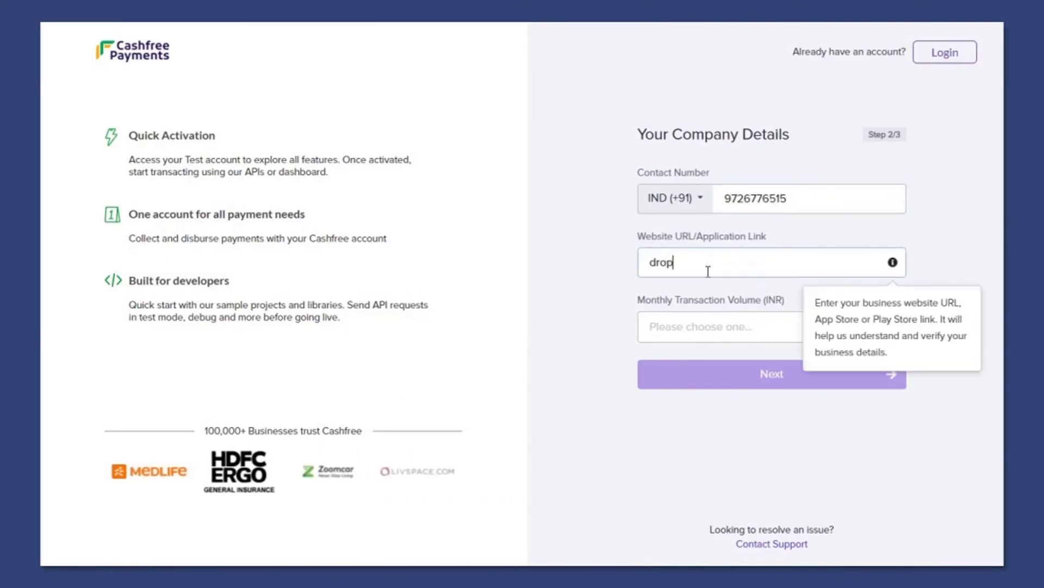
{"action": "type", "text": "ship.co"}
{"action": "type", "text": "esksolutions.com"}
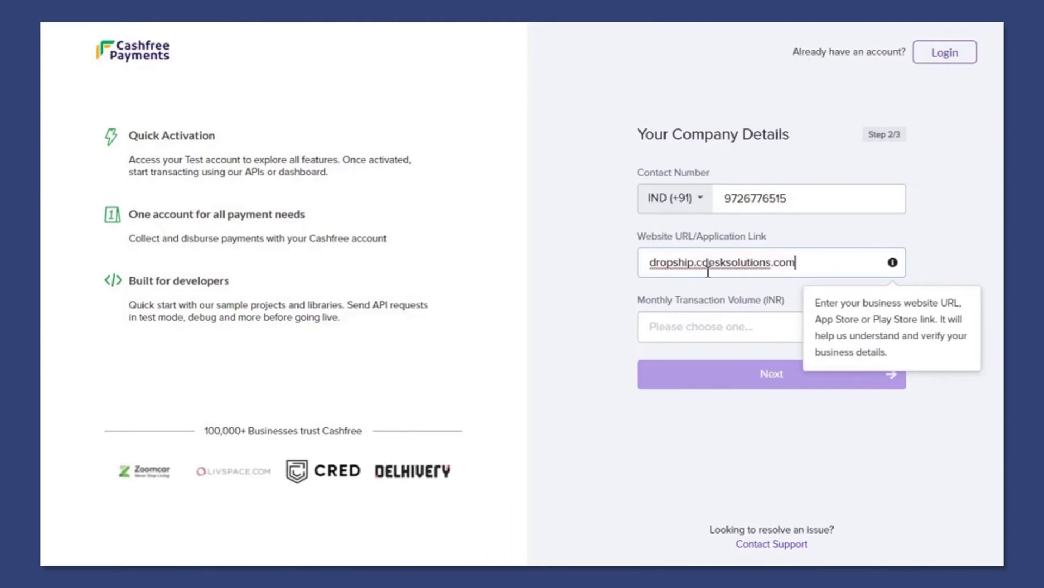
{"action": "left_click", "coordinate": [648, 326]}
{"action": "left_click", "coordinate": [700, 393]}
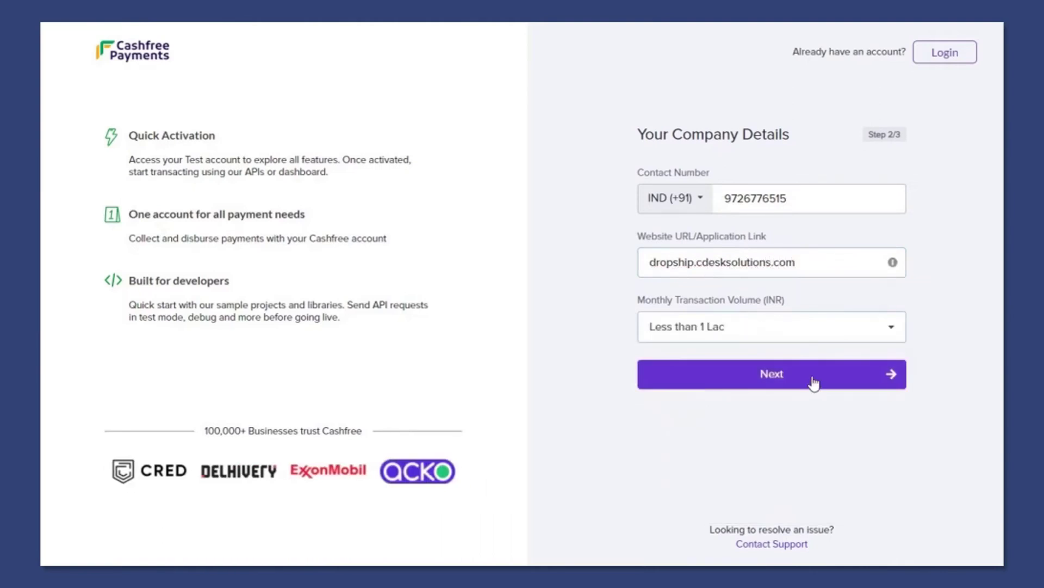
{"action": "left_click", "coordinate": [816, 381]}
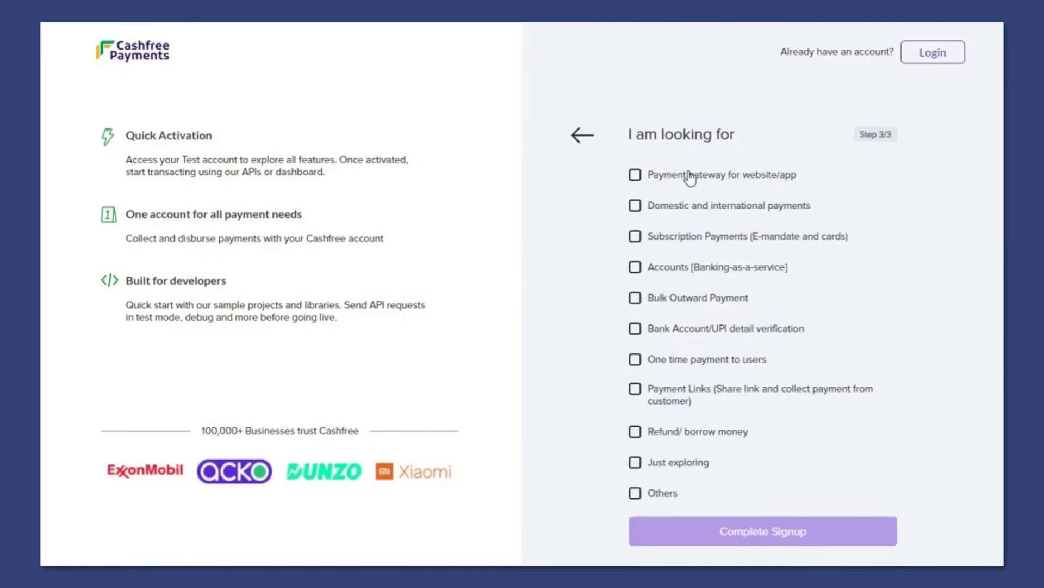
Choose Payment gateway for website/app and complete the signup.
{"action": "left_click", "coordinate": [689, 174]}
{"action": "scroll", "coordinate": [589, 277], "scroll_direction": "down", "scroll_amount": 1}
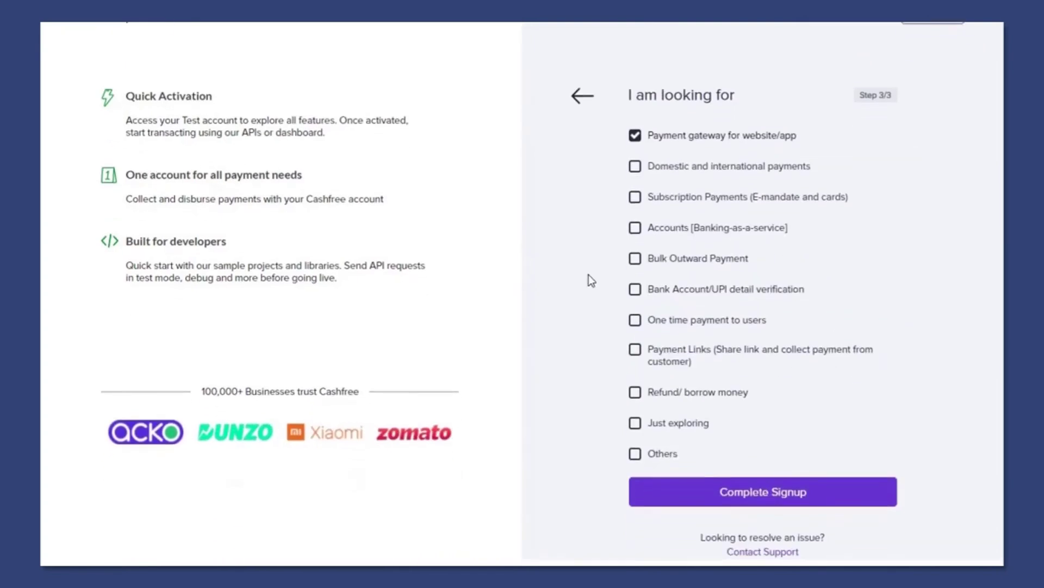
{"action": "left_click", "coordinate": [845, 491]}
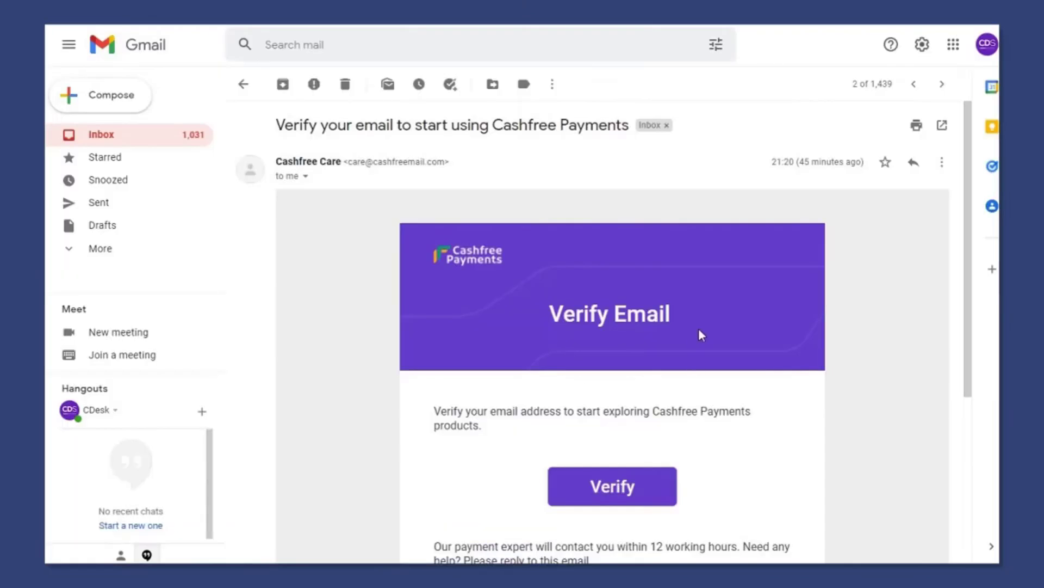
Scroll down the Cashfree verification email to its Verify button.
{"action": "scroll", "coordinate": [699, 329], "scroll_direction": "down", "scroll_amount": 3}
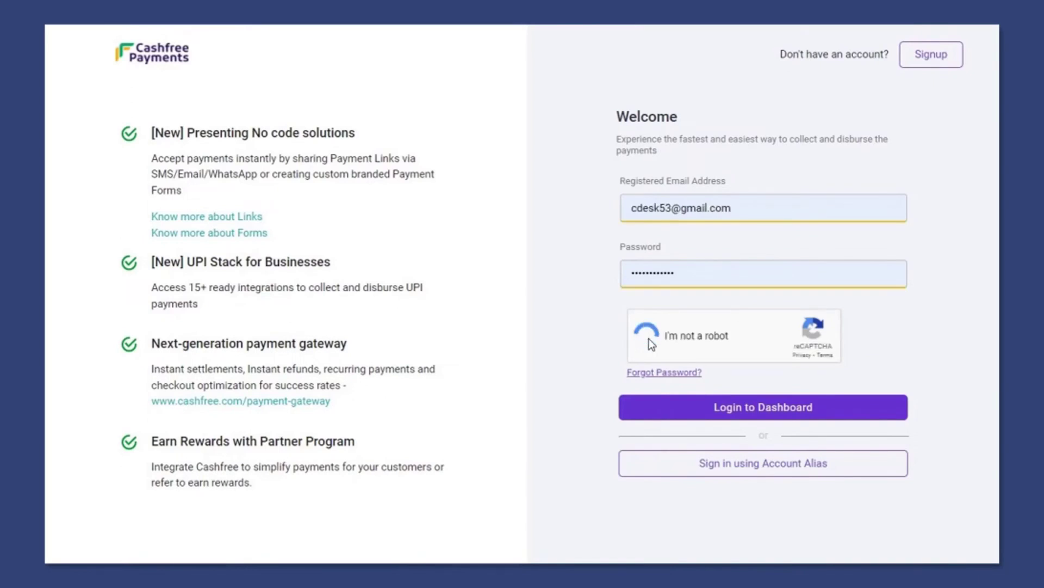
Pass the captcha, log in to the dashboard and start account activation.
{"action": "left_click", "coordinate": [647, 337]}
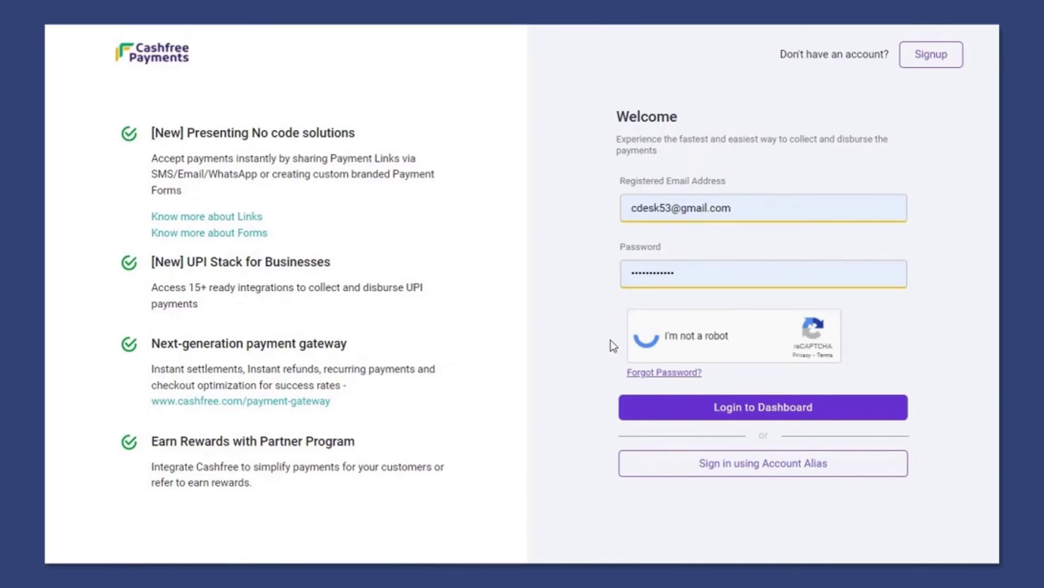
{"action": "left_click", "coordinate": [824, 414]}
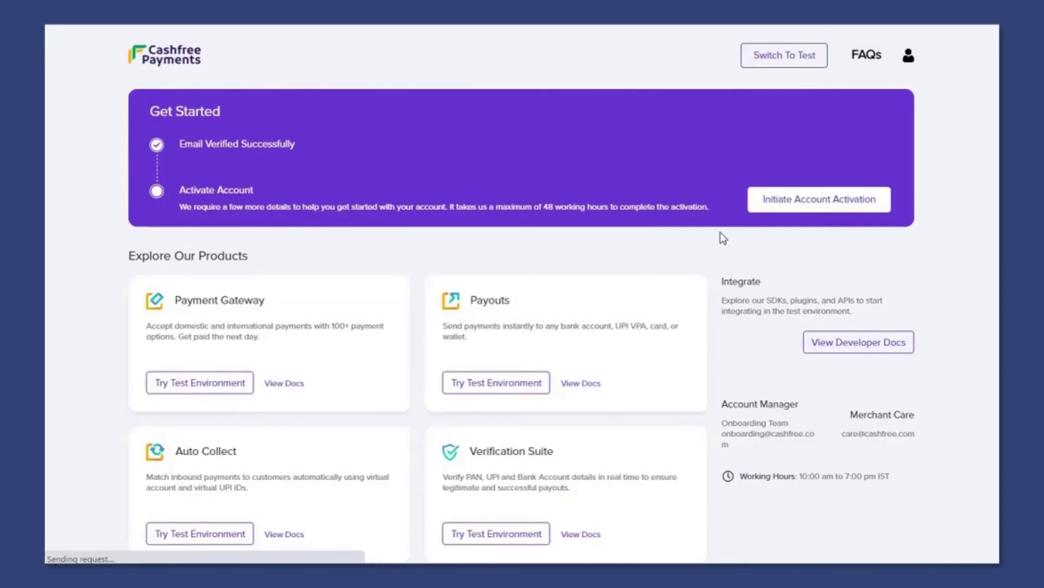
{"action": "left_click", "coordinate": [885, 201]}
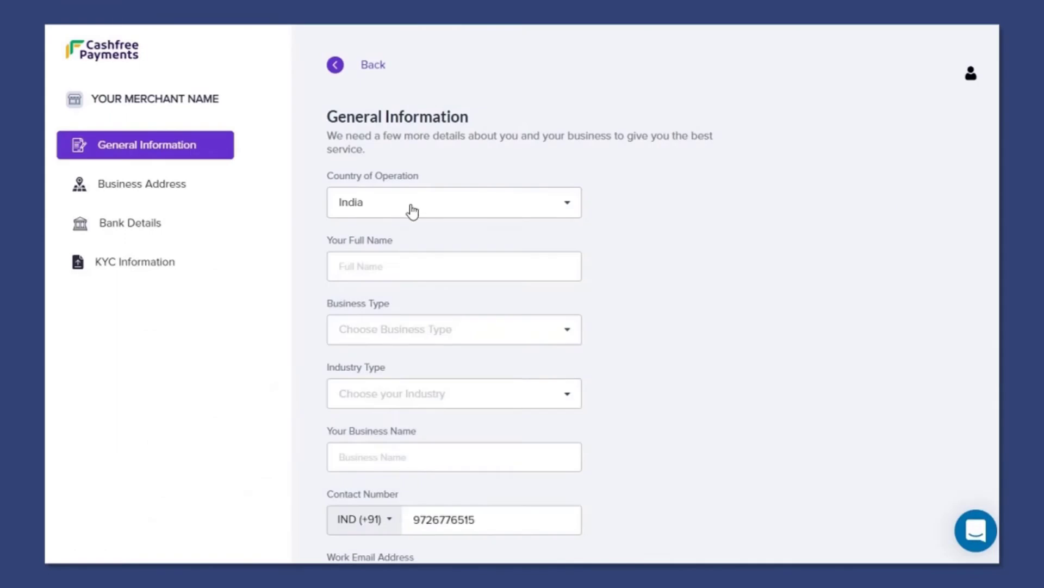
Enter the owner's full name and set the business type to Individual.
{"action": "scroll", "coordinate": [403, 205], "scroll_direction": "down", "scroll_amount": 1}
{"action": "scroll", "coordinate": [398, 204], "scroll_direction": "down", "scroll_amount": 2}
{"action": "scroll", "coordinate": [397, 199], "scroll_direction": "up", "scroll_amount": 3}
{"action": "left_click", "coordinate": [397, 235]}
{"action": "type", "text": "CHIRAG"}
{"action": "key", "text": "Tab"}
{"action": "left_click", "coordinate": [397, 236]}
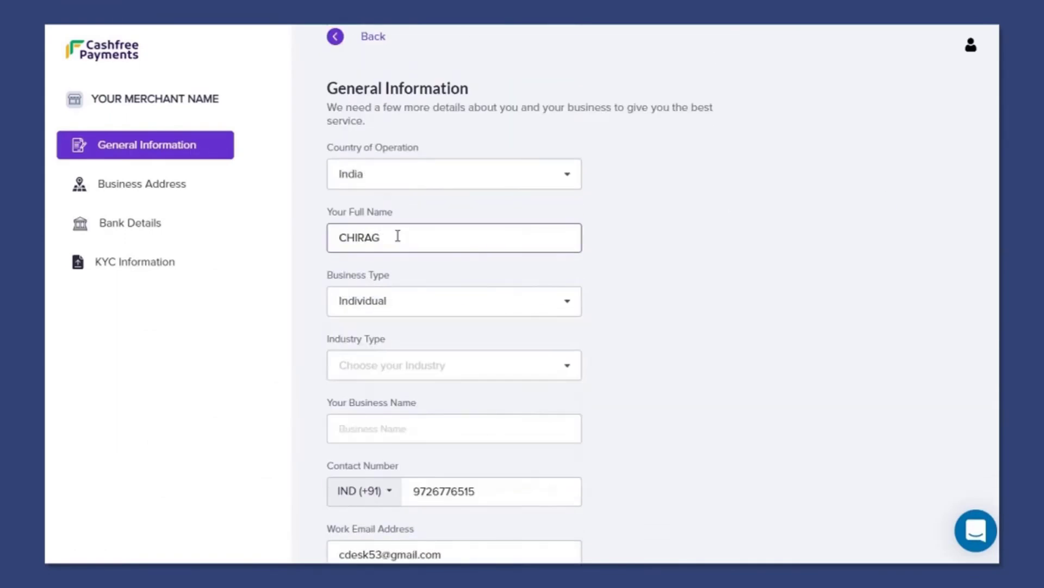
{"action": "key", "text": "Tab"}
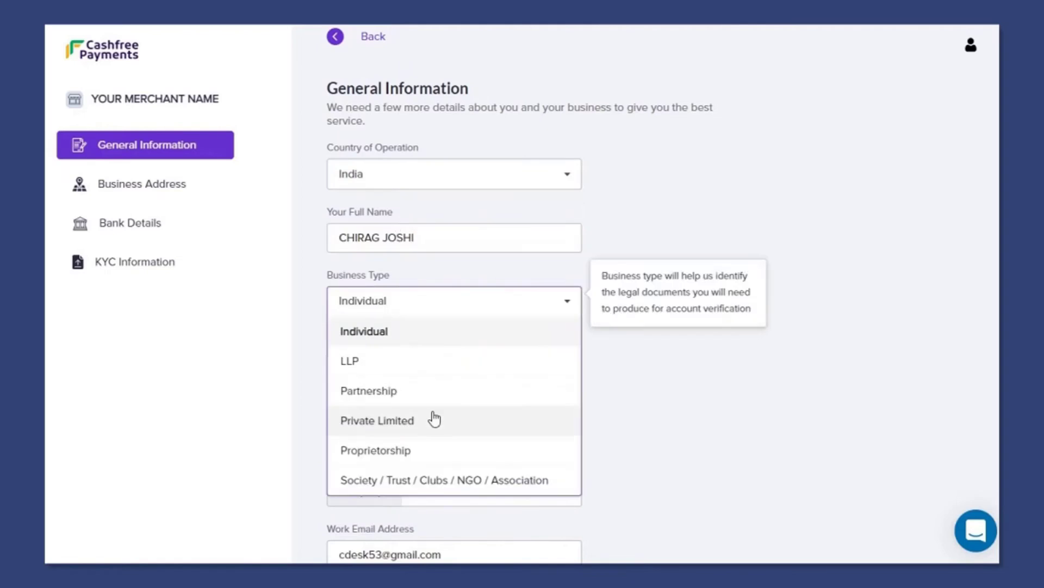
{"action": "scroll", "coordinate": [432, 326], "scroll_direction": "down", "scroll_amount": 1}
{"action": "left_click", "coordinate": [432, 268]}
Set industry type to Ecommerce, enter business name CDesk Dropship, and save.
{"action": "left_click", "coordinate": [412, 306]}
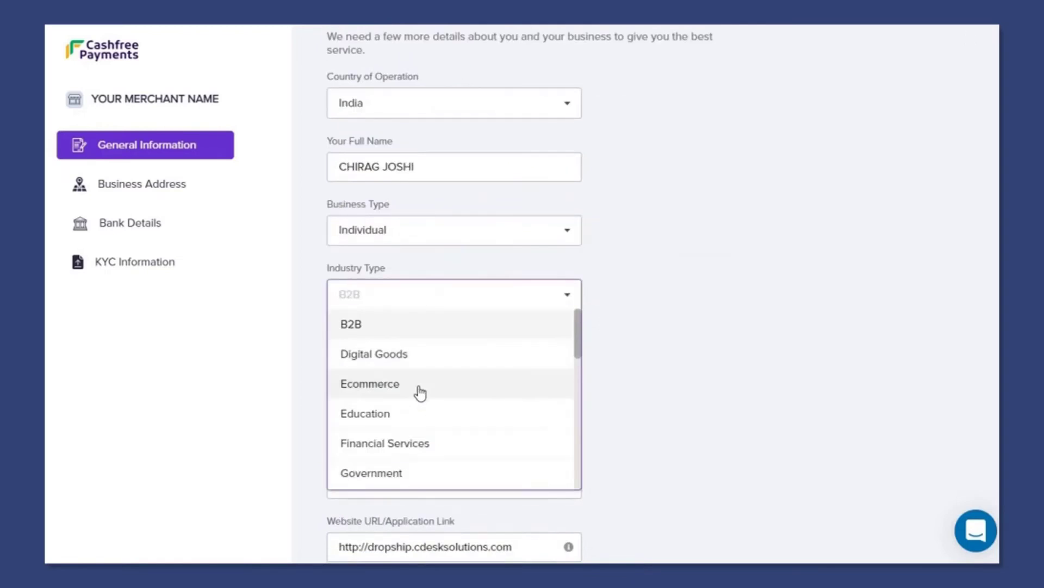
{"action": "left_click", "coordinate": [415, 384]}
{"action": "left_click", "coordinate": [404, 359]}
{"action": "type", "text": "CD"}
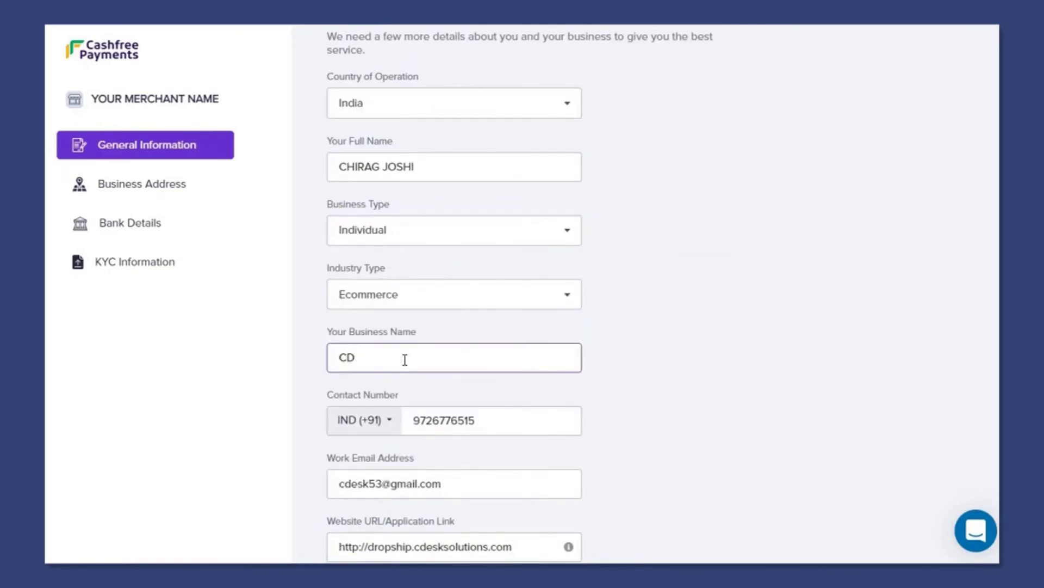
{"action": "type", "text": "esk Dropship"}
{"action": "scroll", "coordinate": [396, 366], "scroll_direction": "down", "scroll_amount": 1}
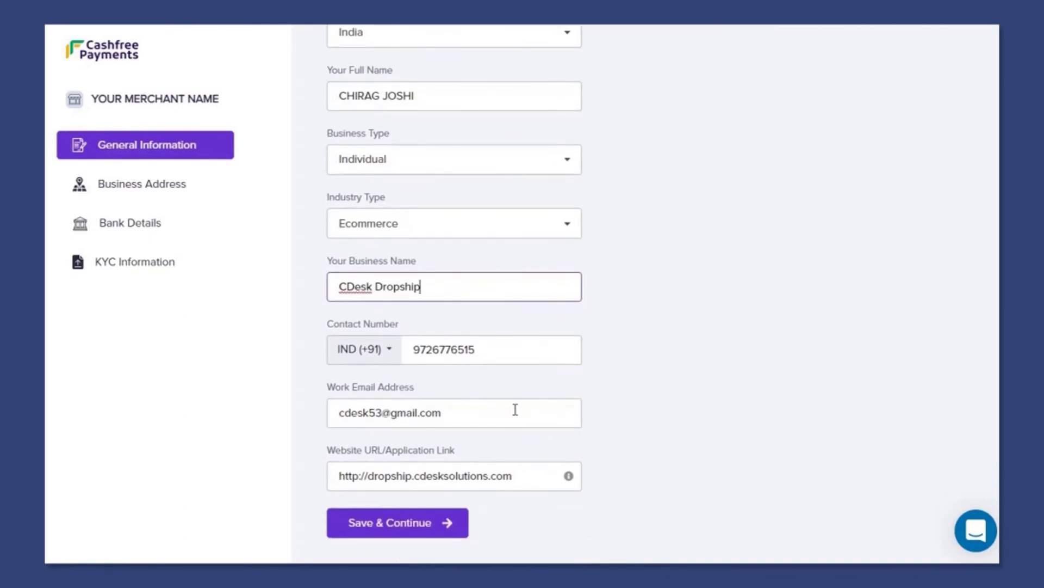
{"action": "left_click", "coordinate": [449, 525]}
Use the business address as GST address, save it, and enter the Savings bank account number.
{"action": "left_click", "coordinate": [389, 435]}
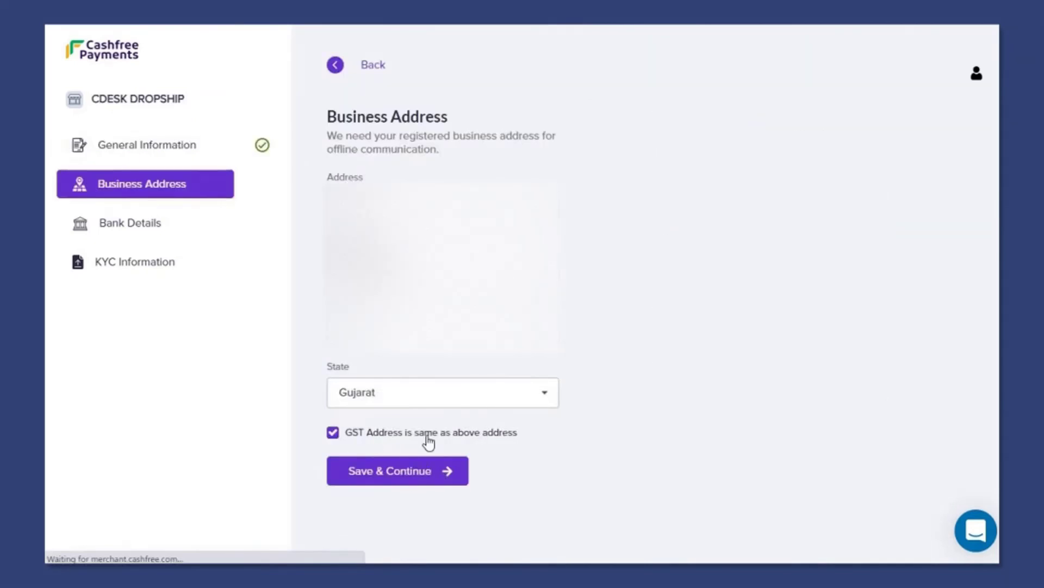
{"action": "left_click", "coordinate": [457, 475]}
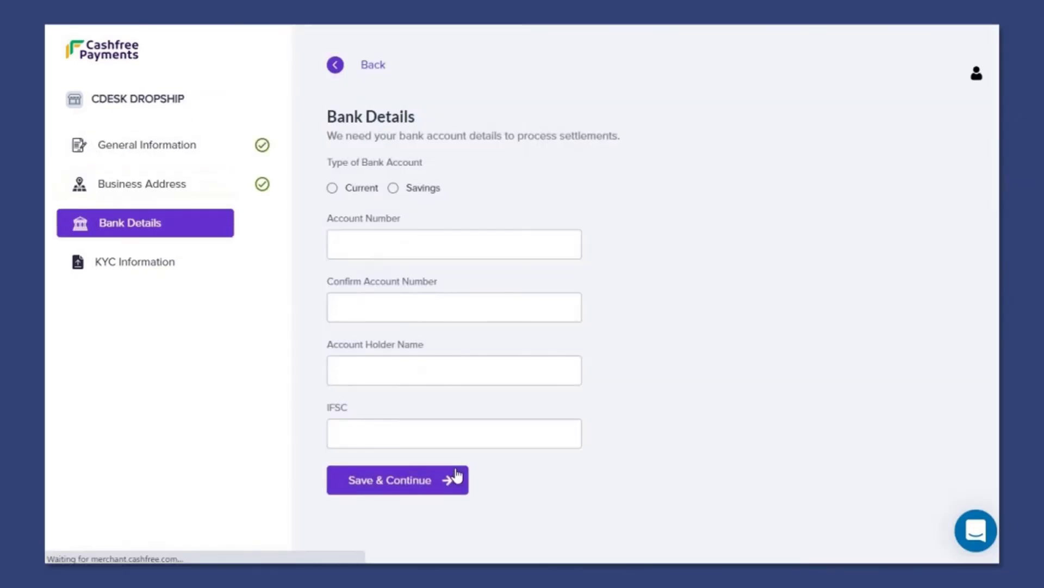
{"action": "left_click", "coordinate": [430, 242]}
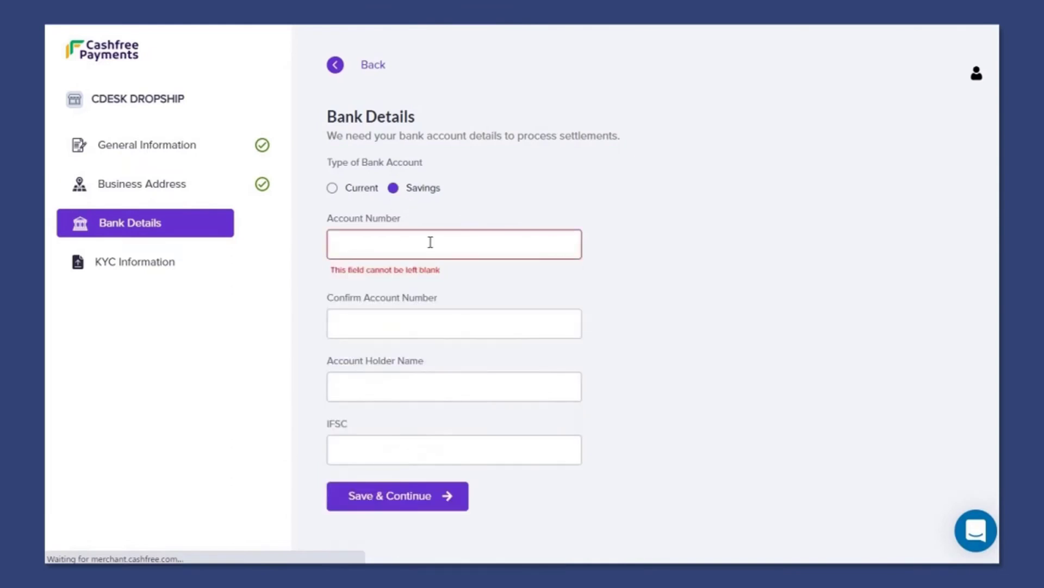
{"action": "type", "text": "1234567890"}
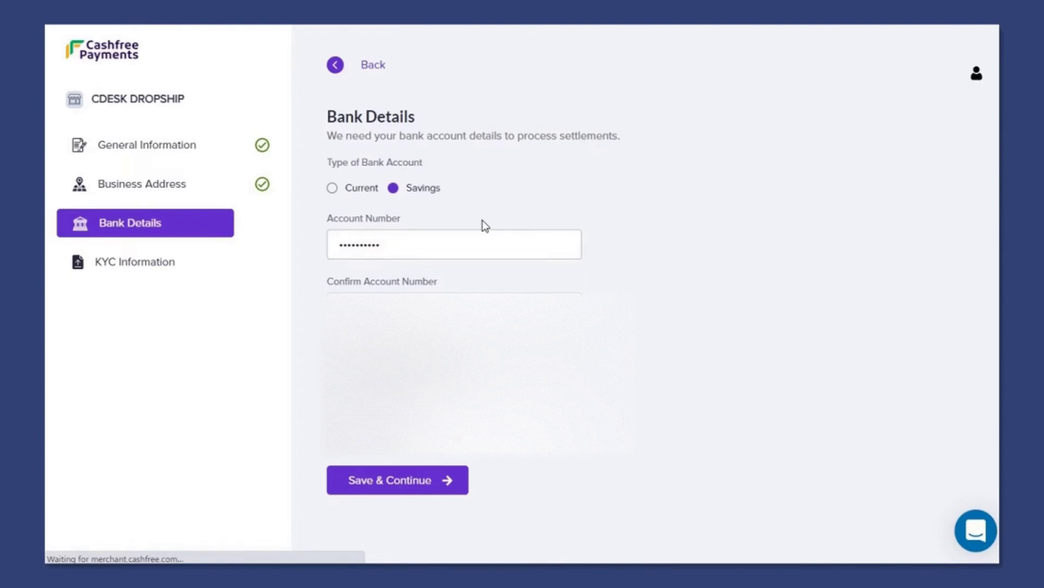
{"action": "right_click", "coordinate": [482, 219]}
{"action": "left_click", "coordinate": [439, 486]}
Save the bank details, choose voter ID as ID proof, enter the PAN and submit KYC for review.
{"action": "left_click", "coordinate": [445, 483]}
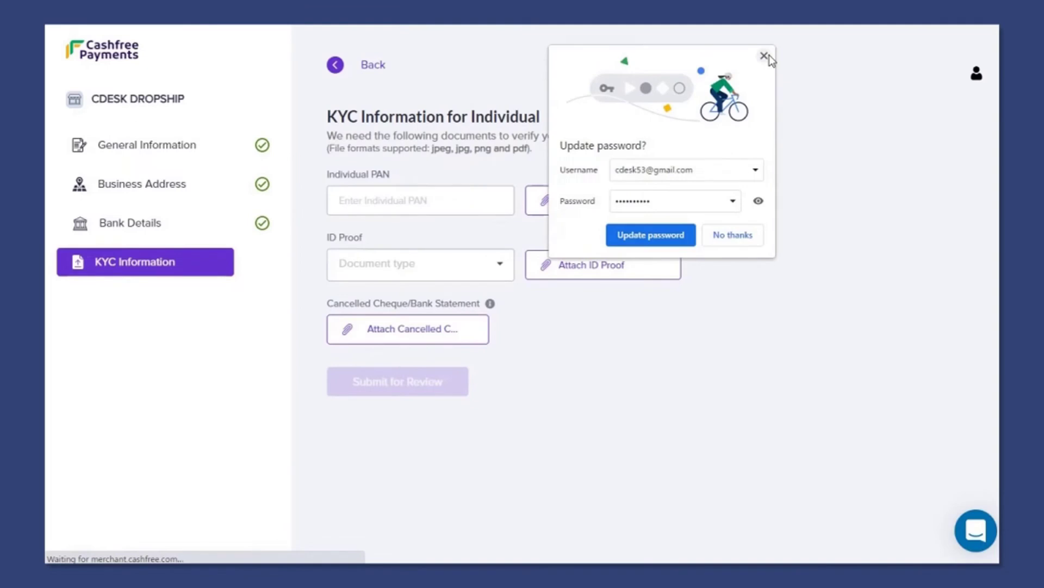
{"action": "left_click", "coordinate": [764, 56]}
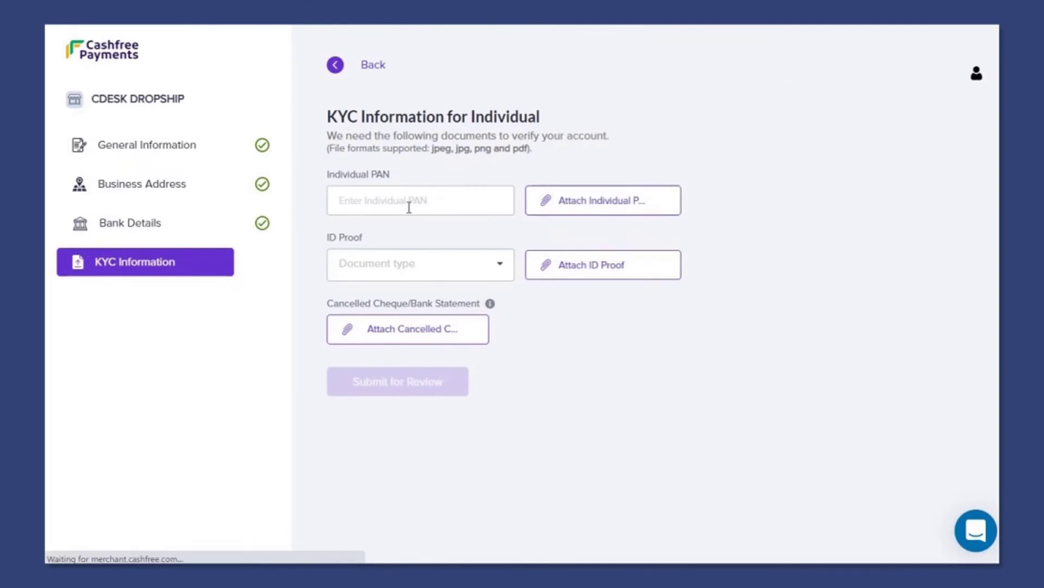
{"action": "left_click", "coordinate": [496, 272]}
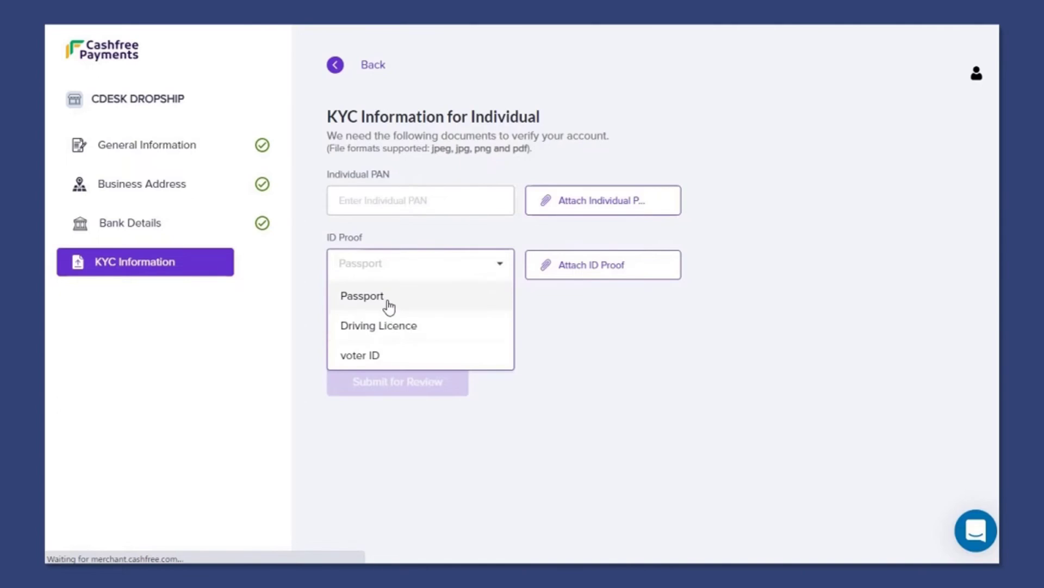
{"action": "left_click", "coordinate": [377, 356]}
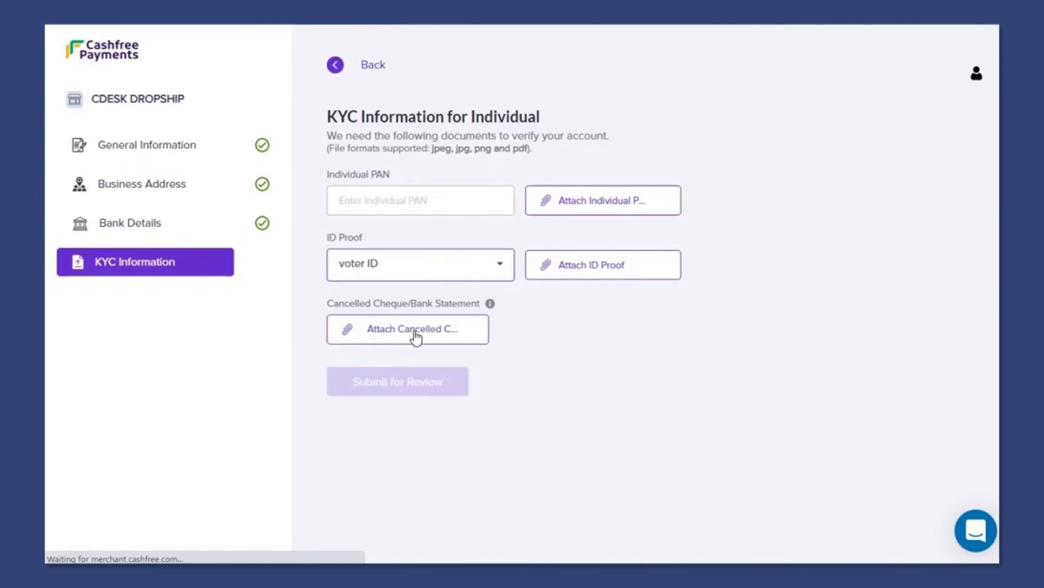
{"action": "left_click", "coordinate": [394, 199]}
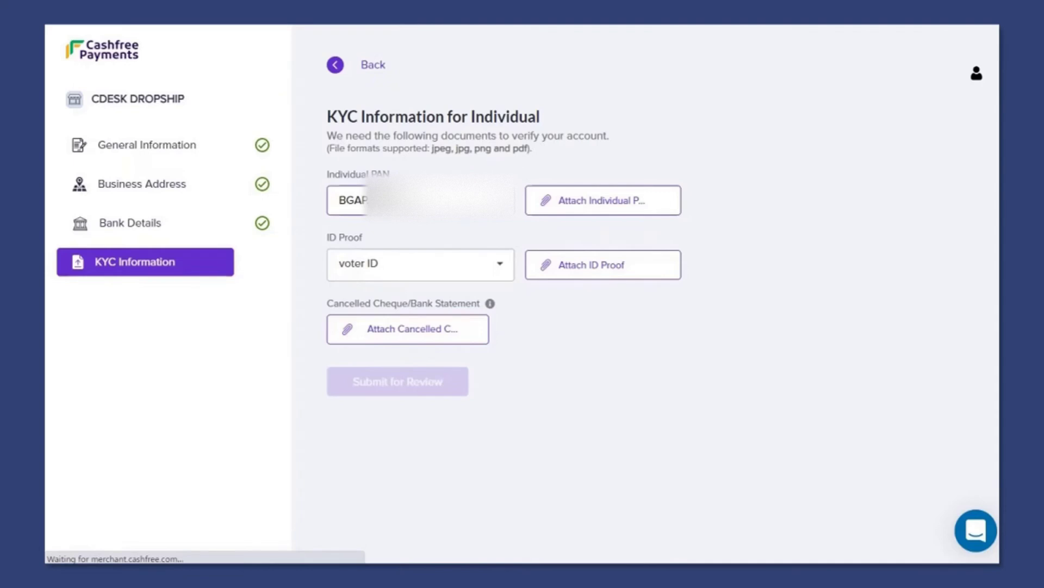
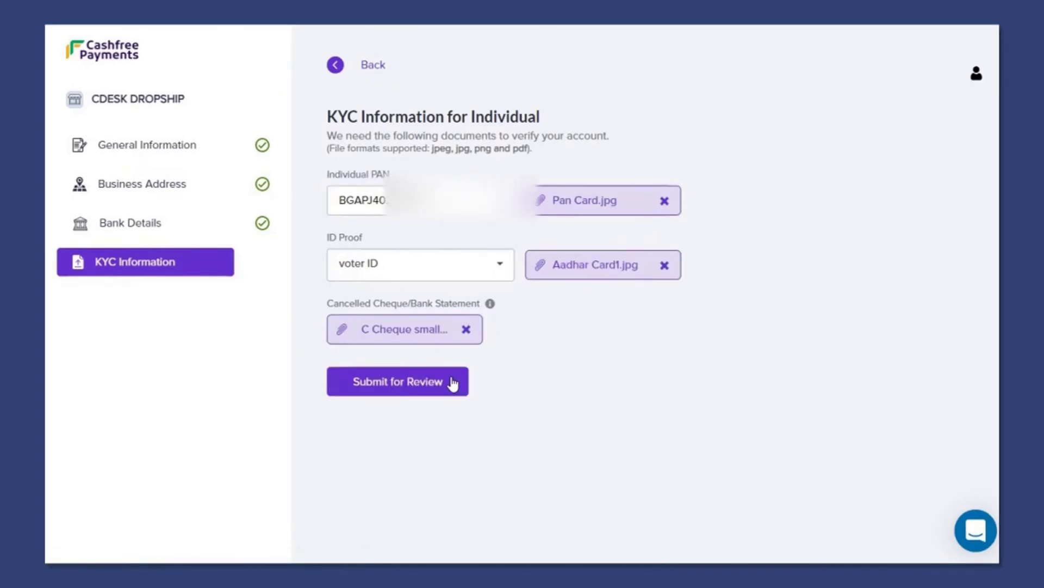
{"action": "left_click", "coordinate": [452, 383]}
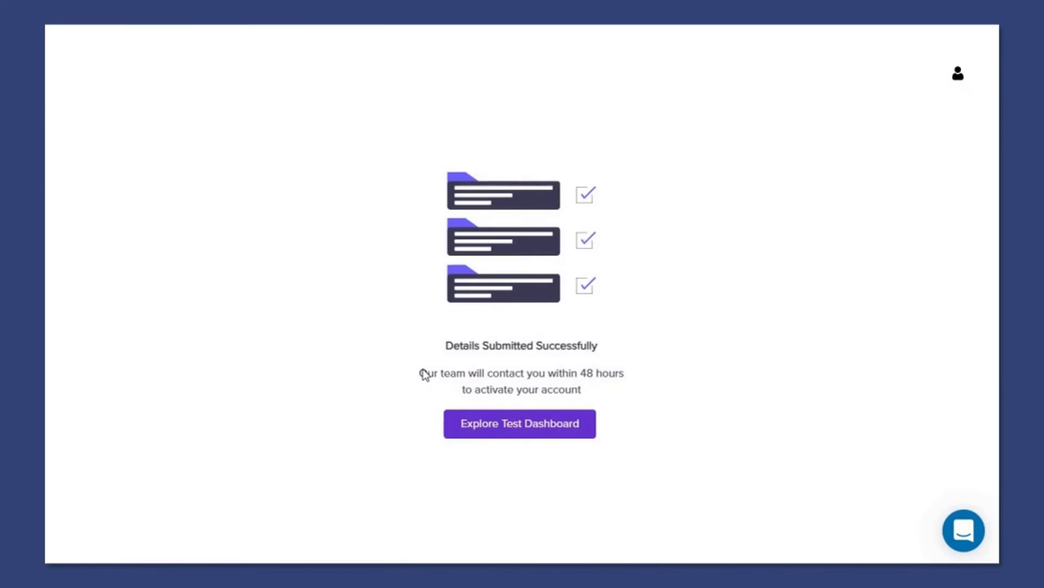
Open the Cashfree test dashboard from the confirmation page.
{"action": "left_click", "coordinate": [588, 425]}
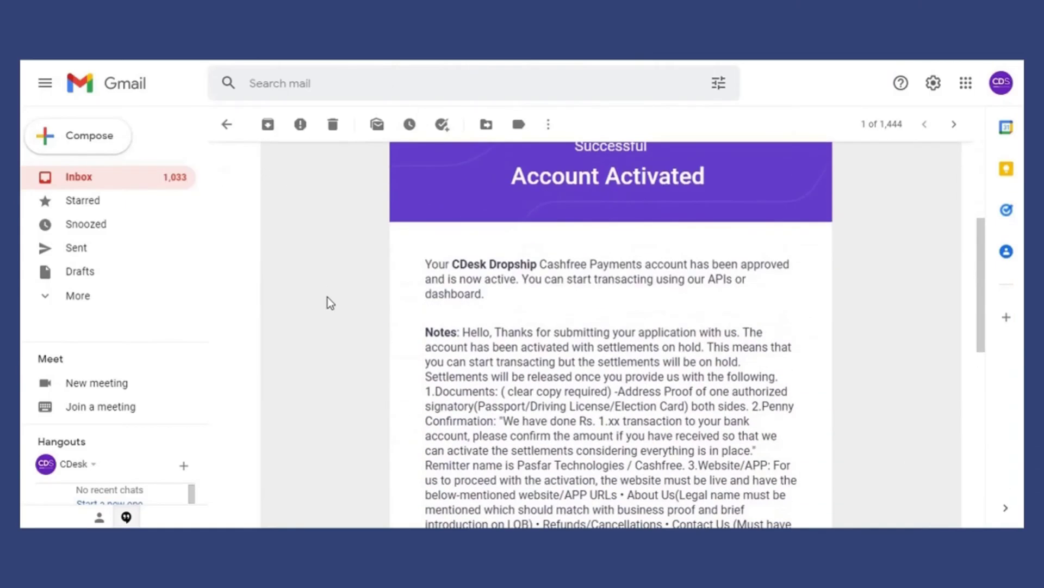
Read through the Account Activated email, selecting and reviewing its Notes paragraph.
{"action": "scroll", "coordinate": [329, 302], "scroll_direction": "up", "scroll_amount": 1}
{"action": "scroll", "coordinate": [329, 302], "scroll_direction": "down", "scroll_amount": 4}
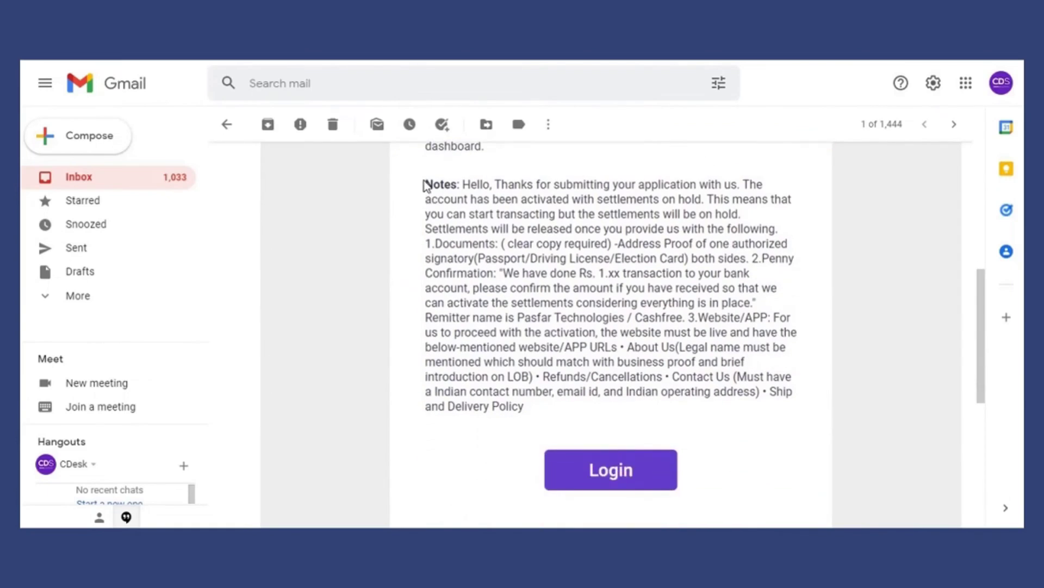
{"action": "left_click_drag", "start_coordinate": [424, 184], "coordinate": [621, 422]}
{"action": "left_click", "coordinate": [568, 303]}
{"action": "scroll", "coordinate": [687, 326], "scroll_direction": "down", "scroll_amount": 3}
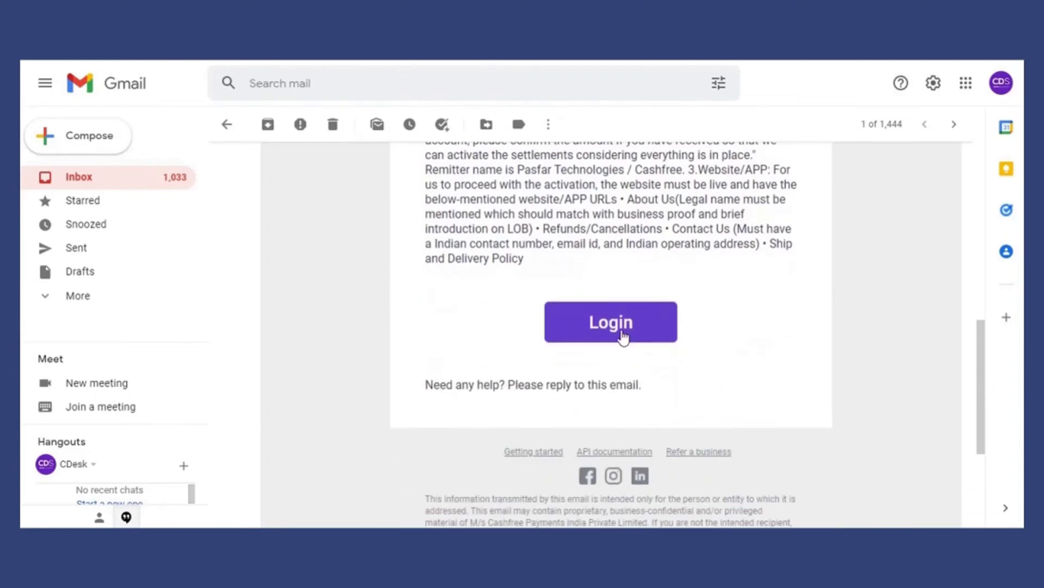
{"action": "scroll", "coordinate": [752, 326], "scroll_direction": "up", "scroll_amount": 7}
{"action": "scroll", "coordinate": [752, 326], "scroll_direction": "up", "scroll_amount": 3}
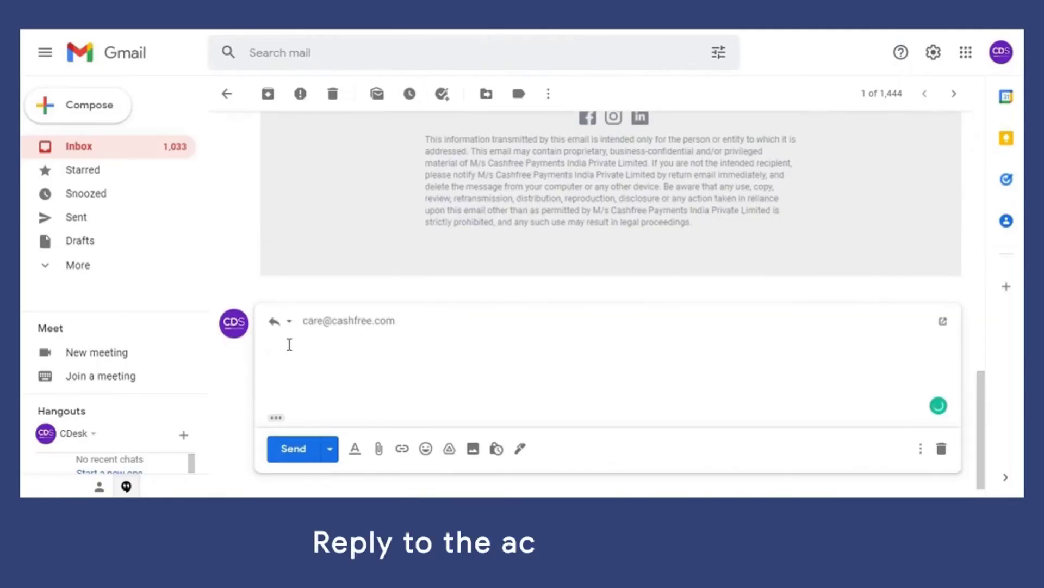
Paste the prepared reply, add 'Thank You.' on a new line, and send it with the Aadhar attachments.
{"action": "type", "text": "Hello there Thank you for activating our account.  Here are the details you requested. 1. Address Proof : attached documents 2. Penny Conifrmation : Rs 1.31 3. All the required Legal pages are there on our website"}
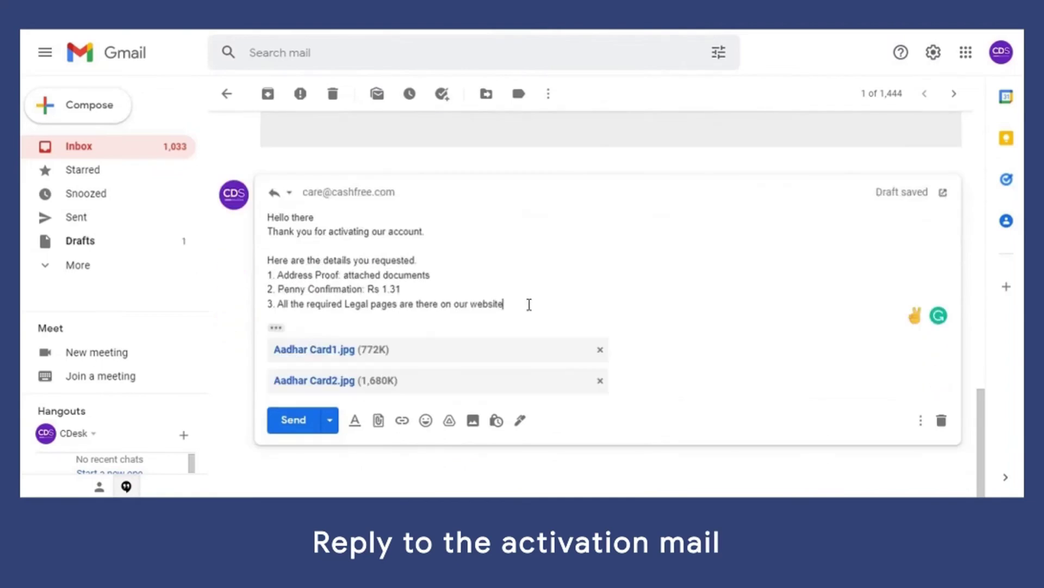
{"action": "key", "text": "Return"}
{"action": "key", "text": "Return"}
{"action": "type", "text": "Thank You"}
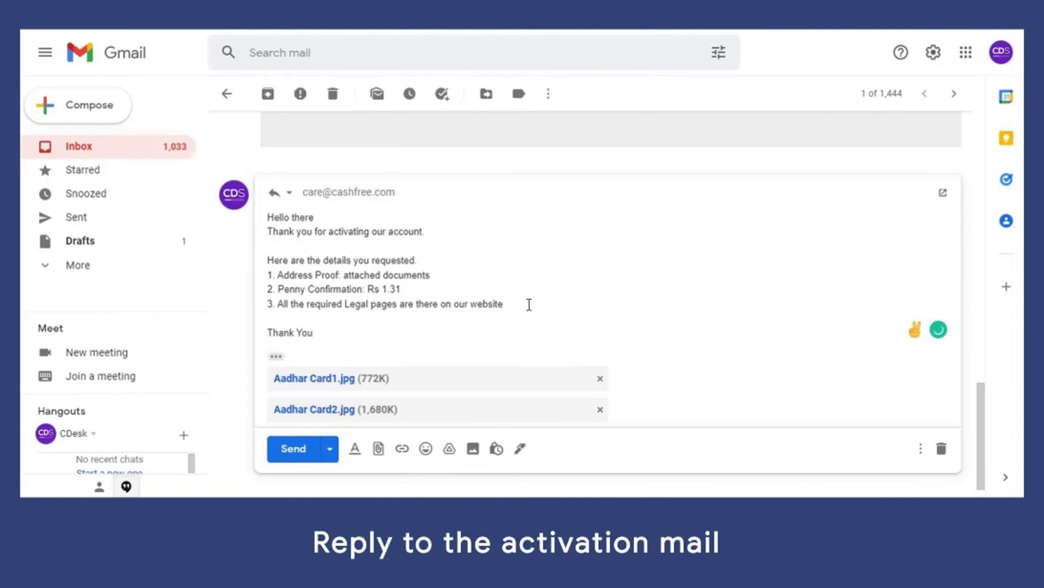
{"action": "type", "text": "."}
{"action": "left_click", "coordinate": [293, 449]}
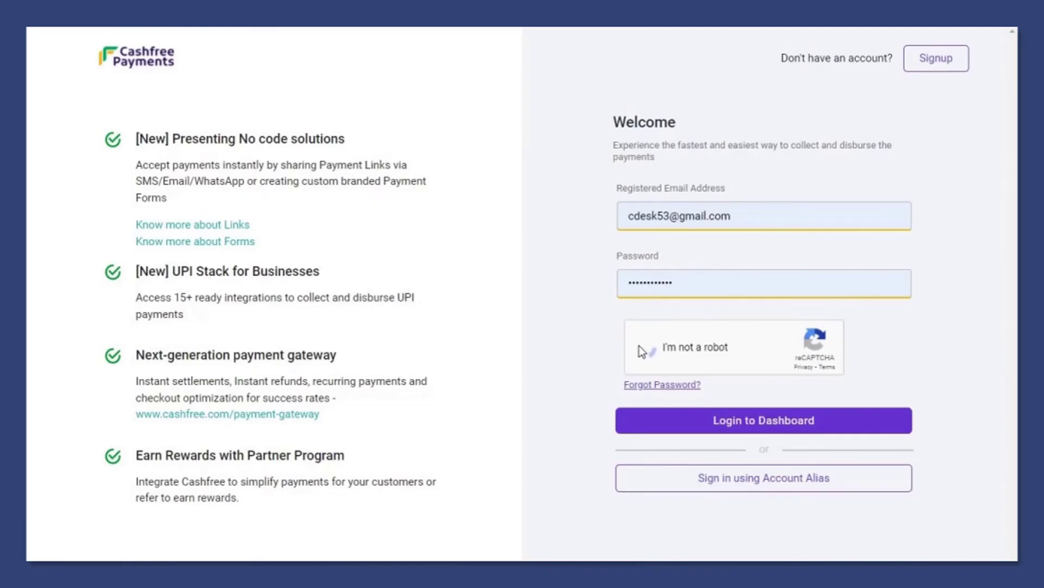
Log in to the Cashfree dashboard after completing the reCAPTCHA.
{"action": "left_click", "coordinate": [836, 423]}
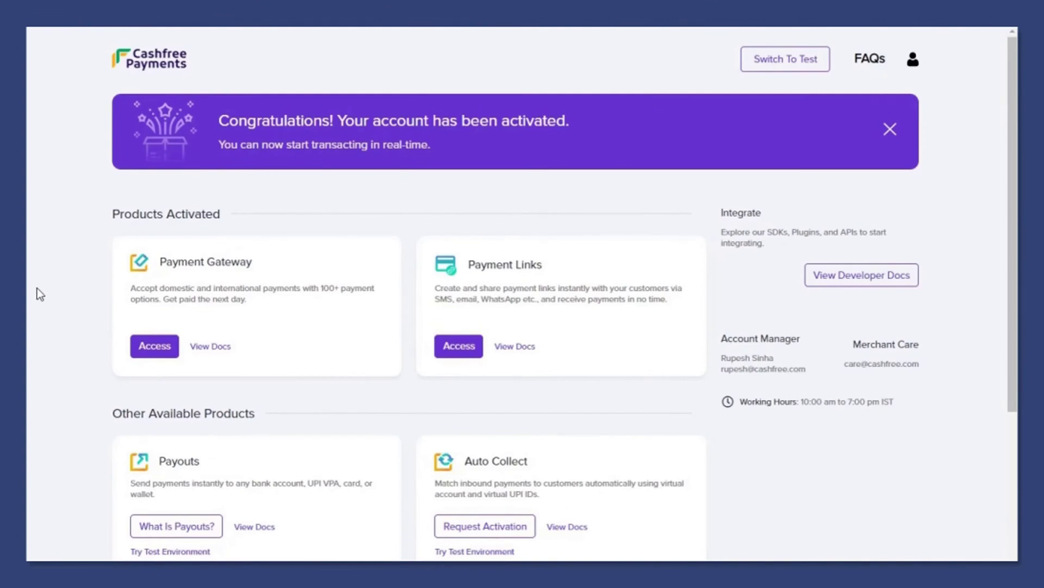
Open the Payment Gateway product to reach its developer API Keys page.
{"action": "left_click", "coordinate": [137, 348]}
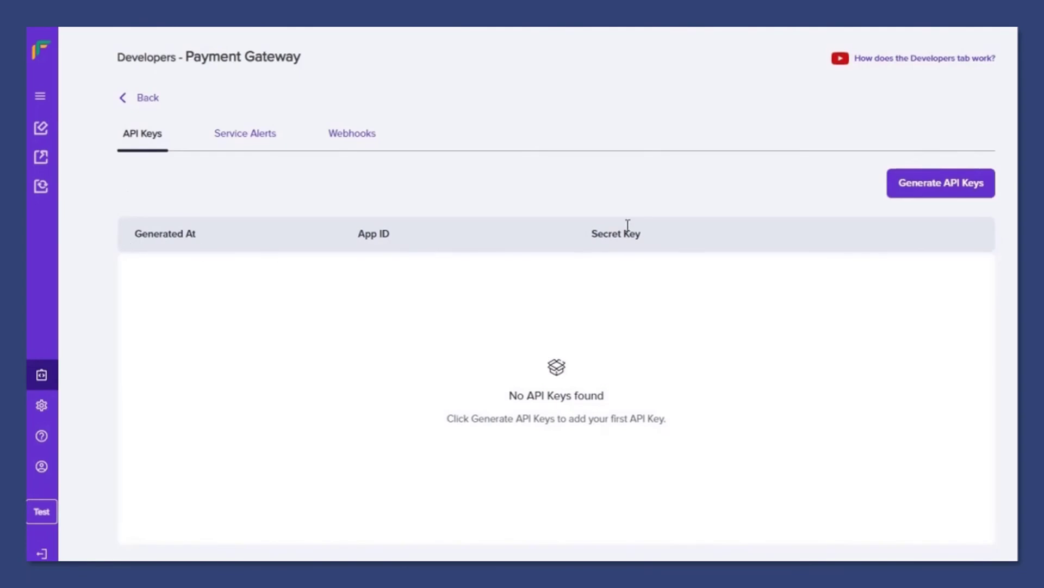
Generate a new App ID and Secret Key, confirming with the one-time code.
{"action": "left_click", "coordinate": [938, 195]}
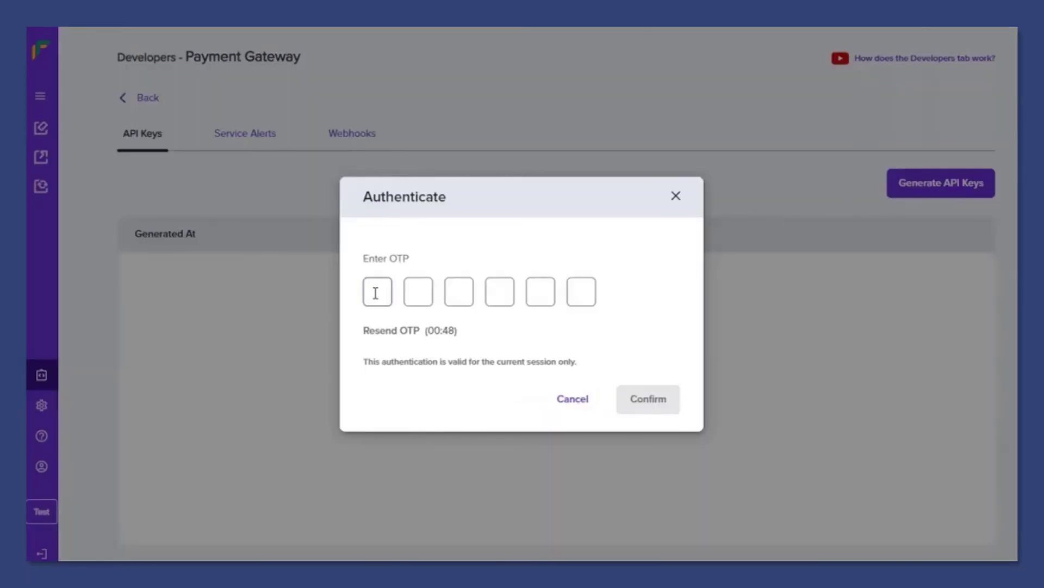
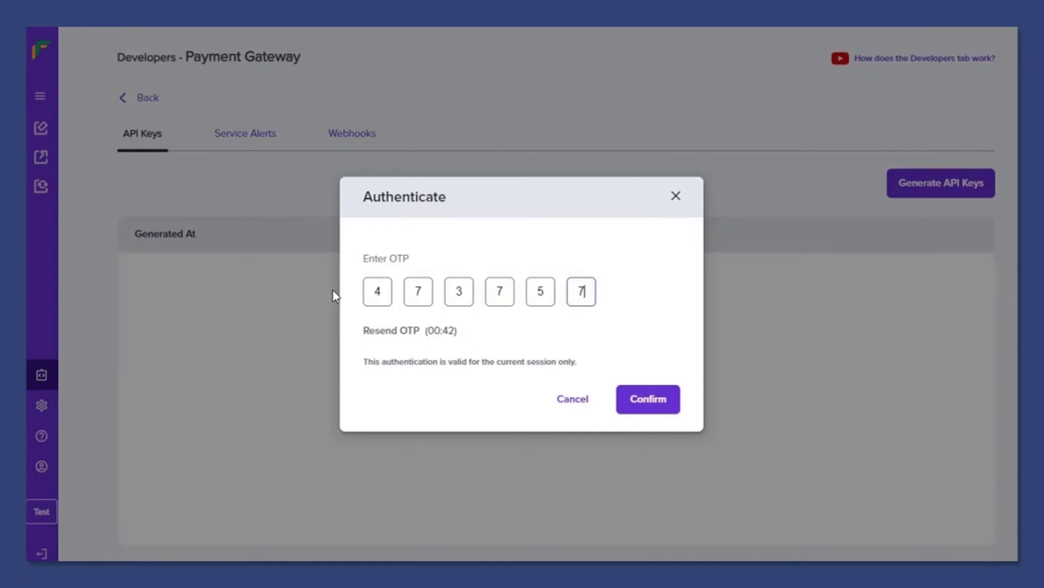
{"action": "left_click", "coordinate": [669, 401]}
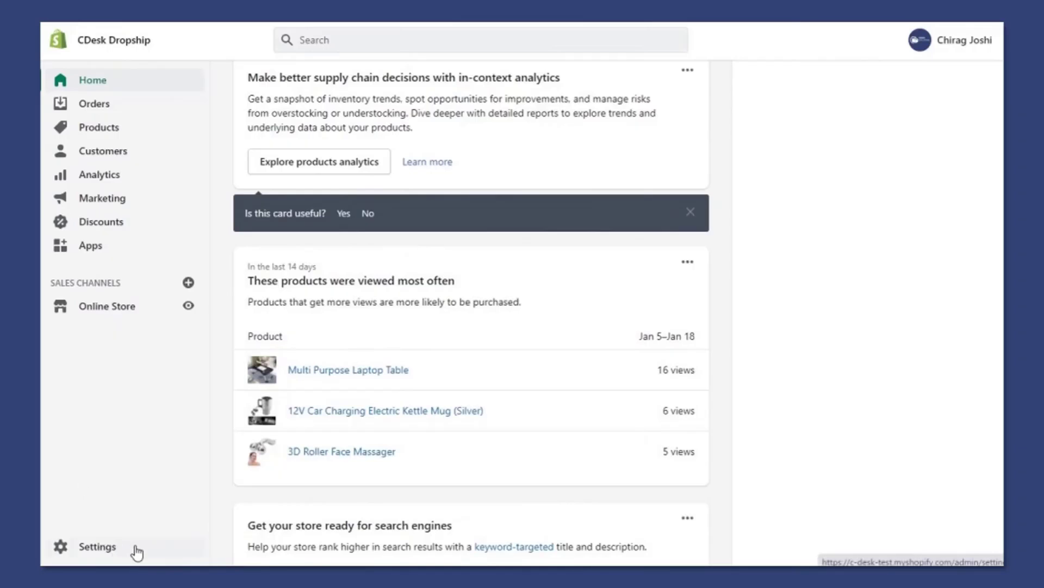
In Shopify Settings > Payments, browse the third-party providers to find Cashfree.
{"action": "left_click", "coordinate": [103, 549]}
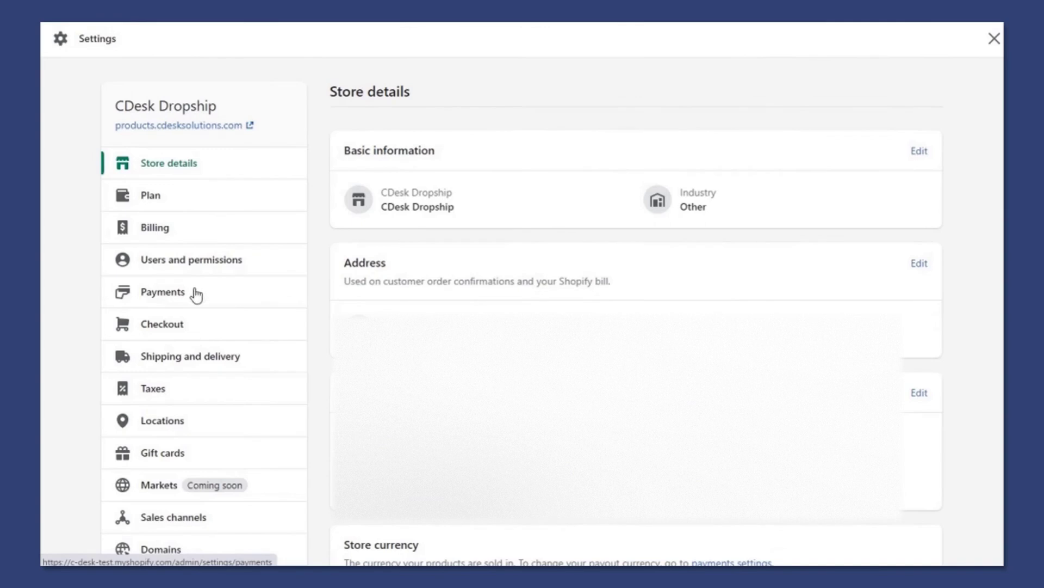
{"action": "left_click", "coordinate": [198, 294]}
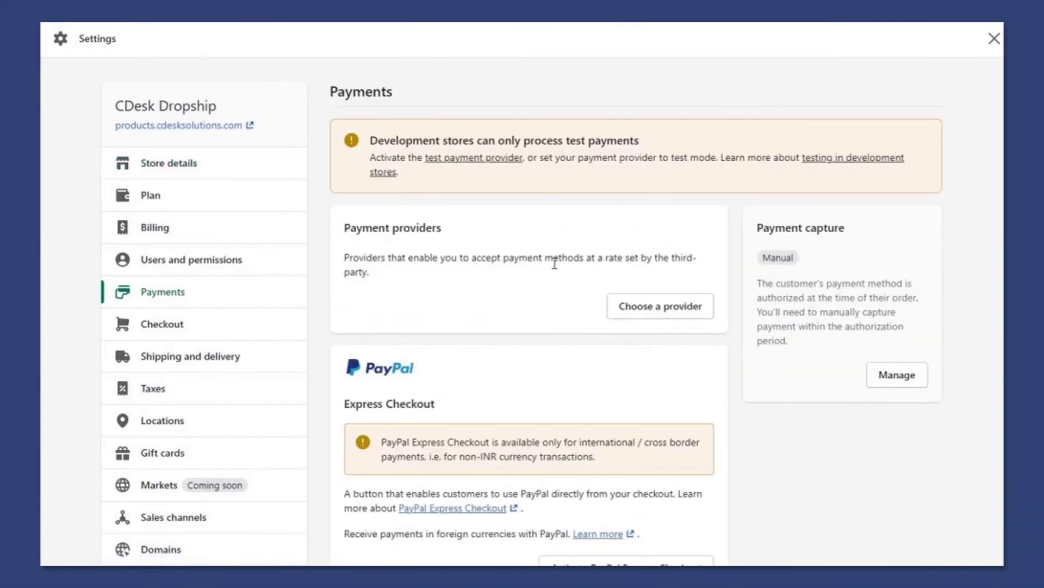
{"action": "left_click", "coordinate": [697, 308]}
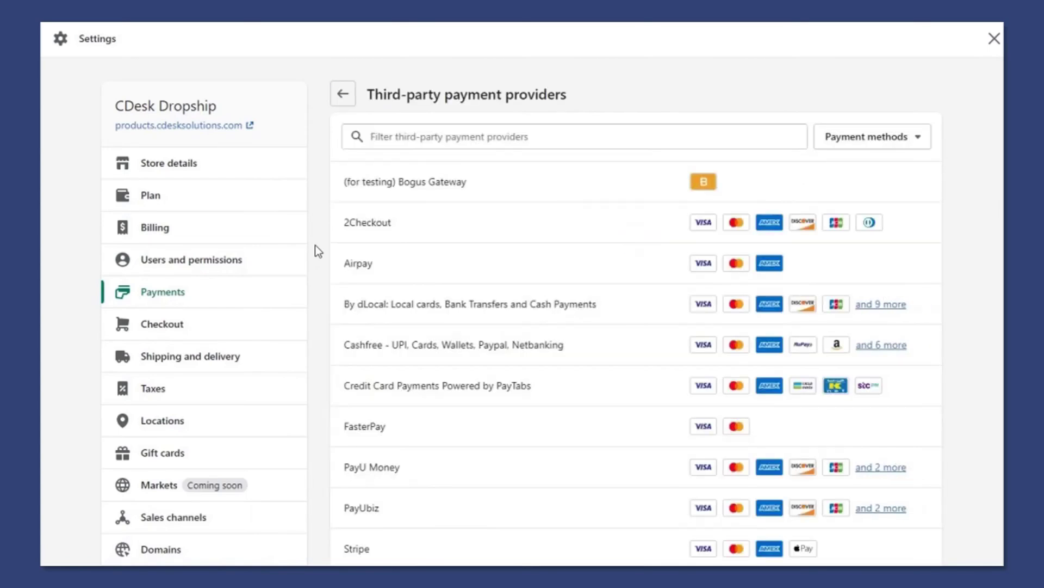
Open the Cashfree provider setup and paste the generated App ID into Merchant App Id.
{"action": "left_click", "coordinate": [580, 348]}
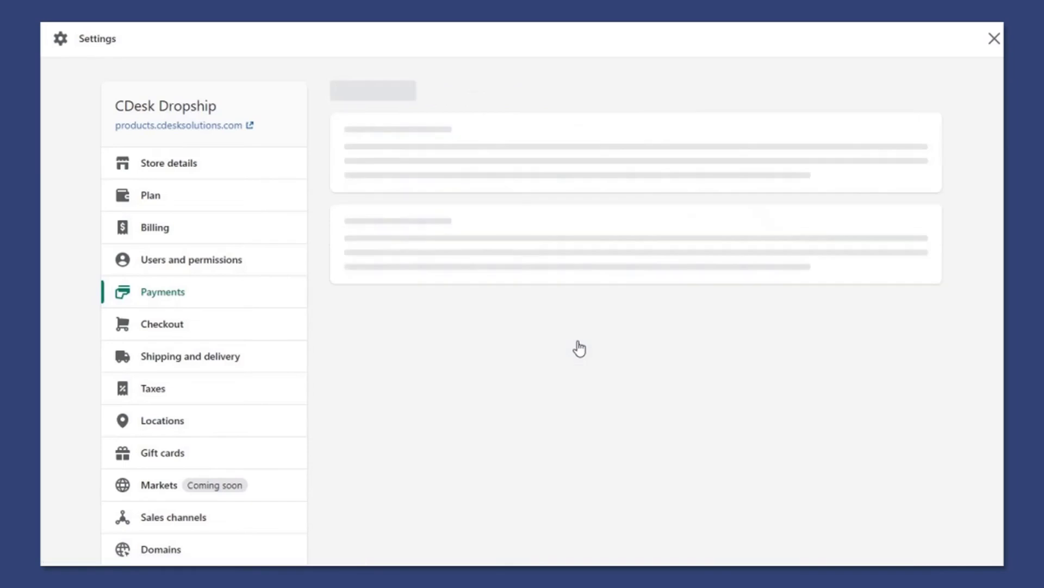
{"action": "scroll", "coordinate": [381, 332], "scroll_direction": "down", "scroll_amount": 1}
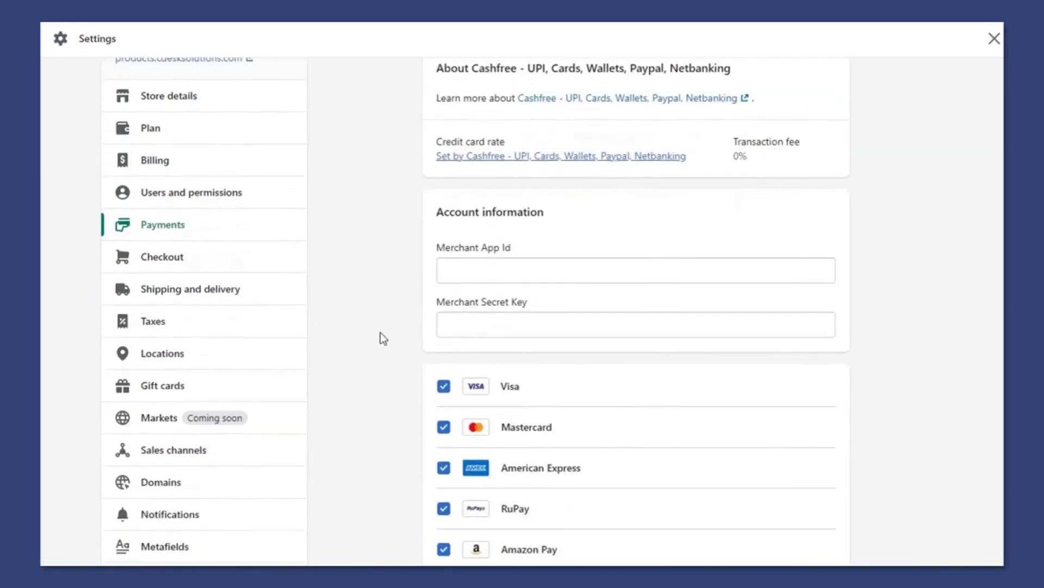
{"action": "scroll", "coordinate": [380, 332], "scroll_direction": "up", "scroll_amount": 1}
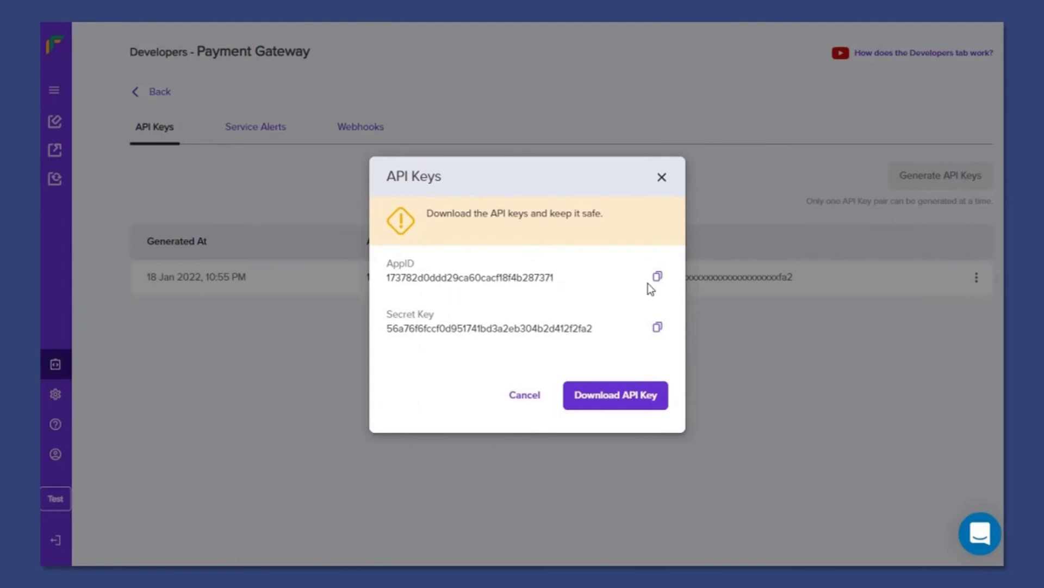
{"action": "left_click", "coordinate": [657, 277]}
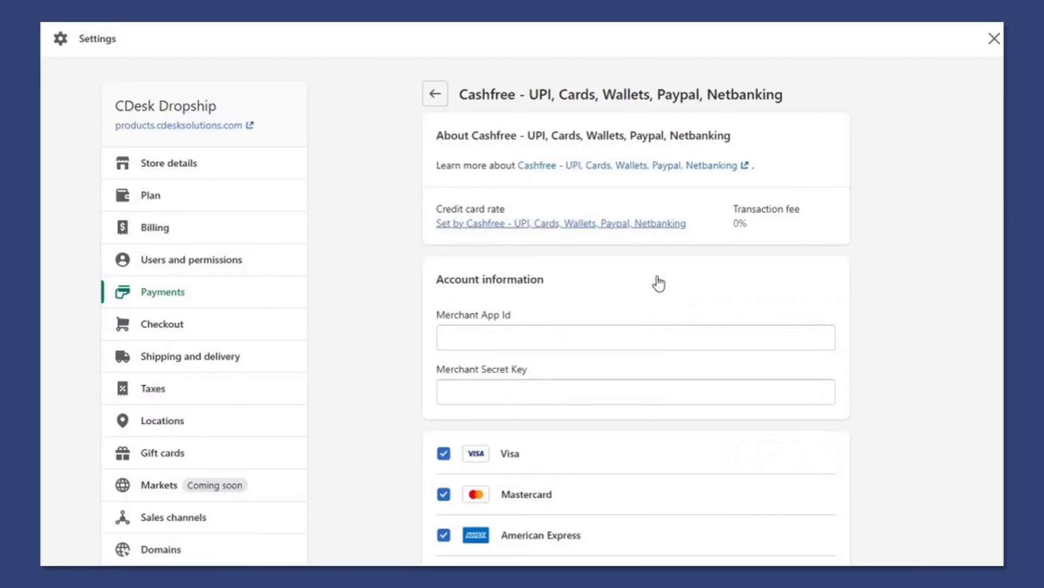
{"action": "left_click", "coordinate": [651, 337]}
{"action": "key", "text": "ctrl+v"}
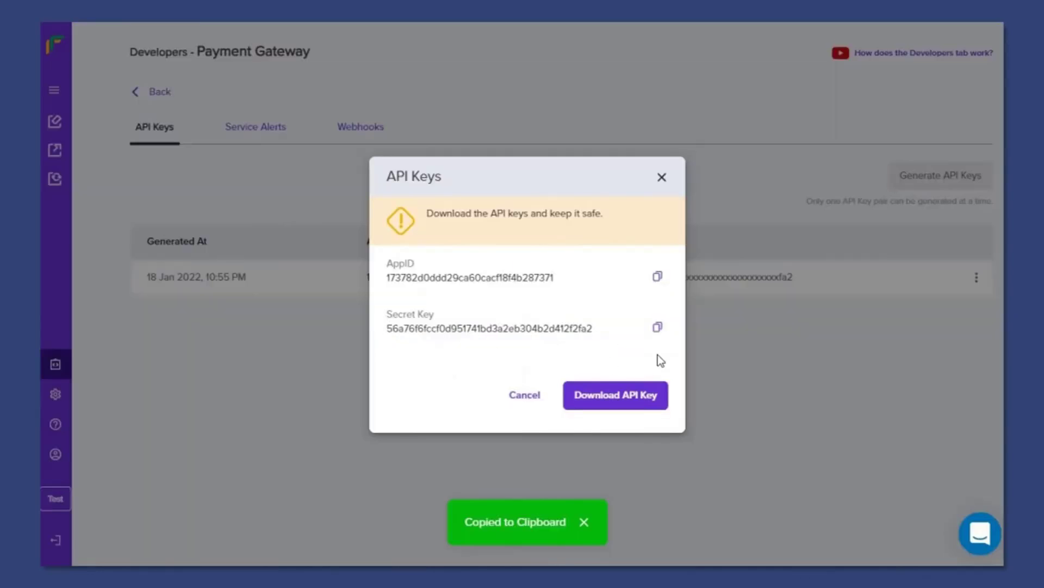
Paste the generated Secret Key into the Merchant Secret Key field.
{"action": "left_click", "coordinate": [658, 327]}
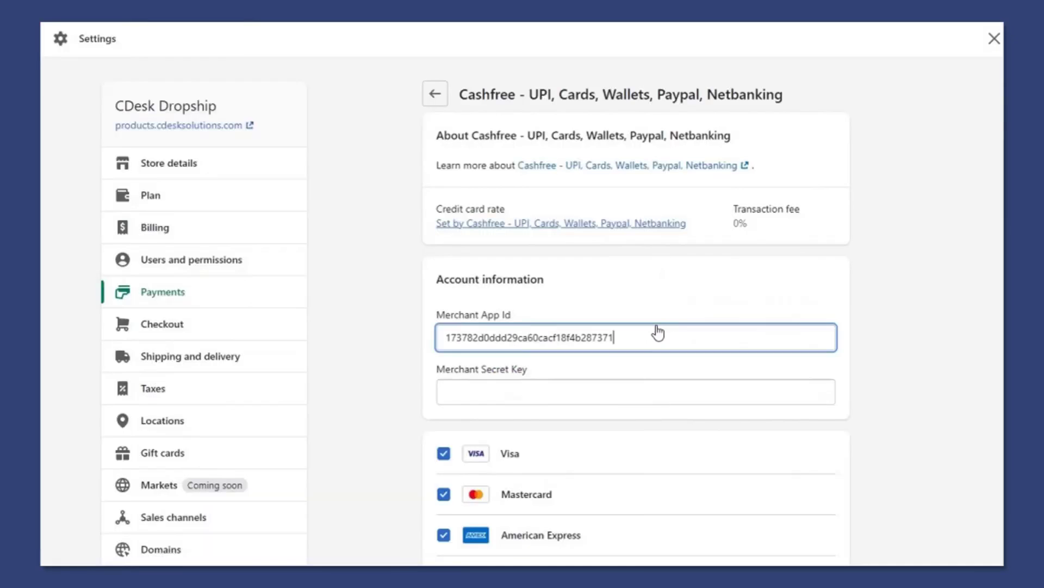
{"action": "left_click", "coordinate": [596, 397]}
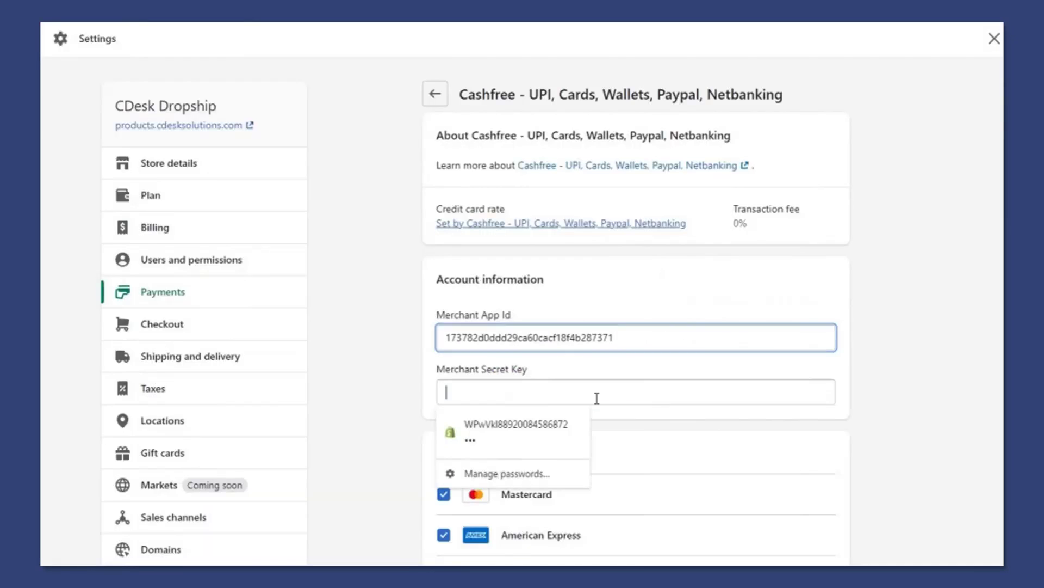
{"action": "key", "text": "ctrl+v"}
{"action": "left_click", "coordinate": [368, 334]}
Activate Cashfree as the store's payment provider and dismiss the save-password prompt.
{"action": "scroll", "coordinate": [368, 335], "scroll_direction": "down", "scroll_amount": 5}
{"action": "scroll", "coordinate": [368, 333], "scroll_direction": "down", "scroll_amount": 5}
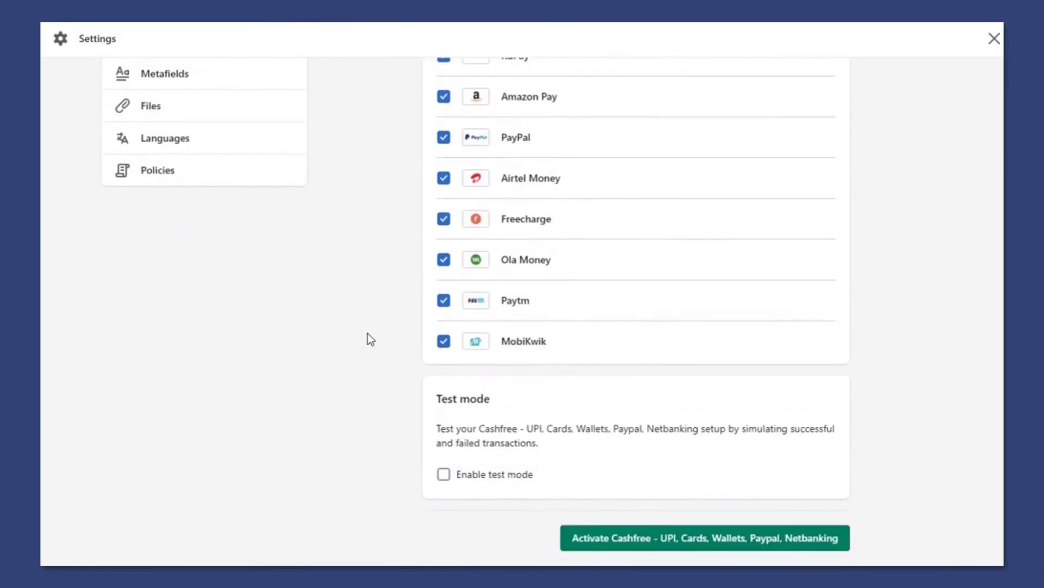
{"action": "left_click", "coordinate": [640, 536]}
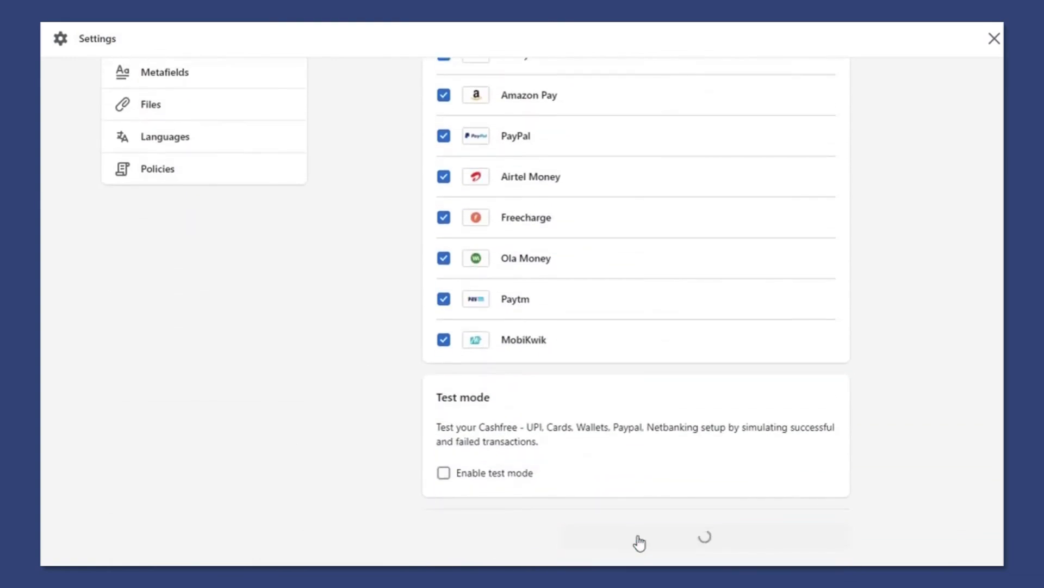
{"action": "scroll", "coordinate": [553, 533], "scroll_direction": "down", "scroll_amount": 6}
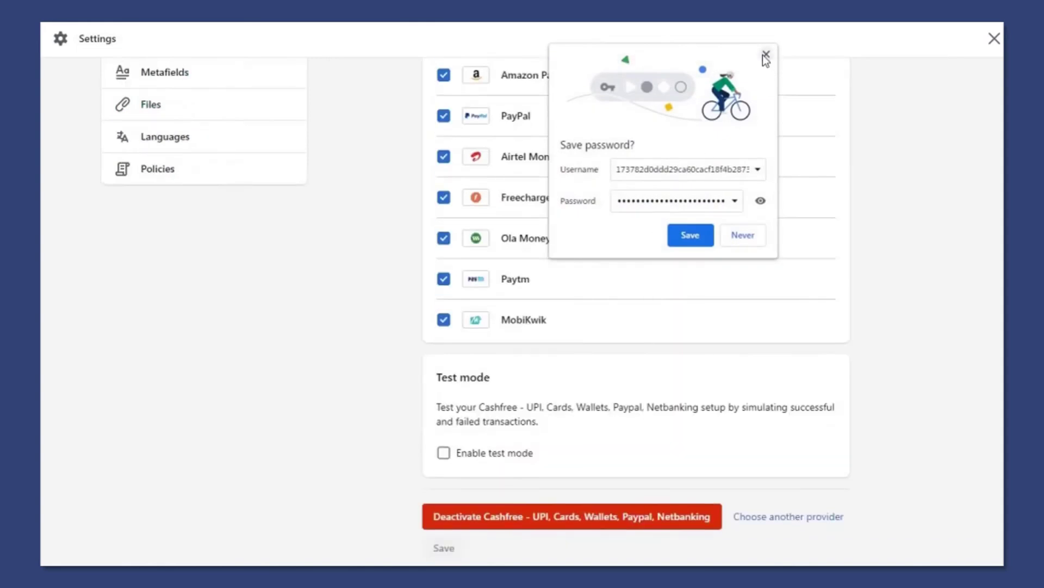
{"action": "left_click", "coordinate": [766, 55]}
{"action": "scroll", "coordinate": [336, 378], "scroll_direction": "down", "scroll_amount": 1}
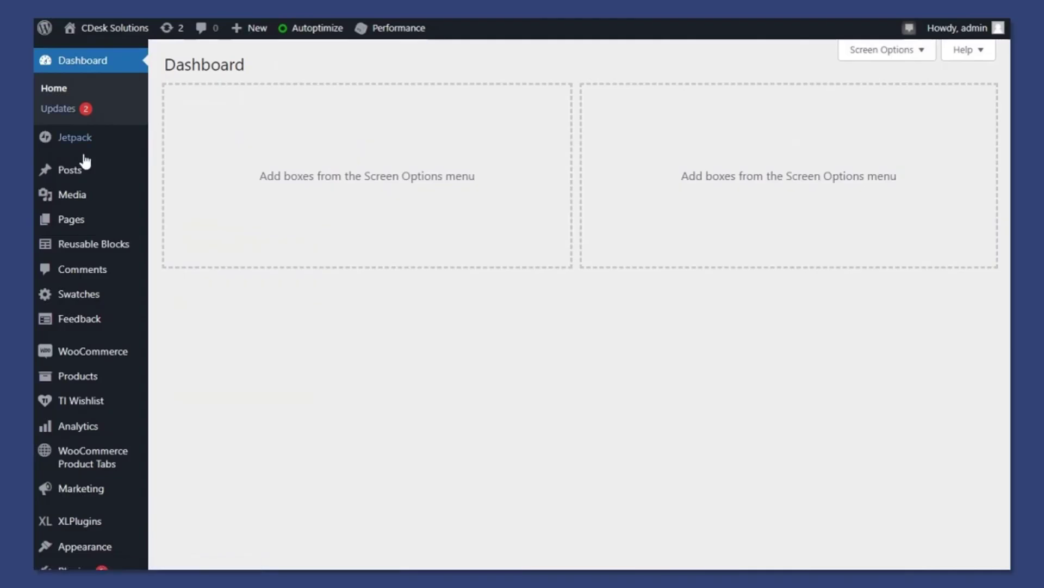
Search 'cashfree' in Plugins > Add New, then install and activate Cashfree for WooCommerce.
{"action": "scroll", "coordinate": [82, 305], "scroll_direction": "down", "scroll_amount": 4}
{"action": "mouse_move", "coordinate": [80, 308]}
{"action": "mouse_move", "coordinate": [71, 361]}
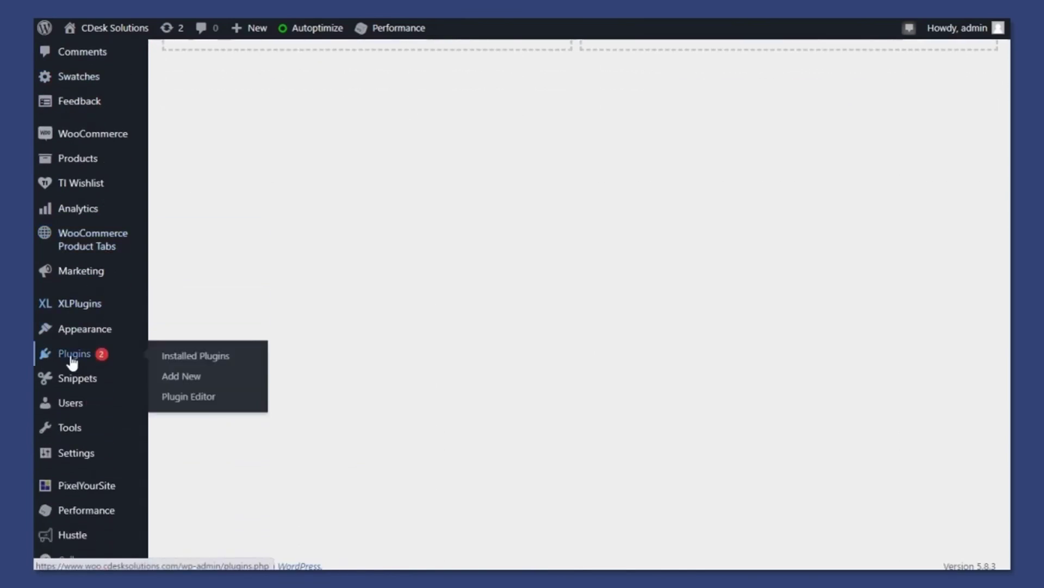
{"action": "left_click", "coordinate": [179, 383]}
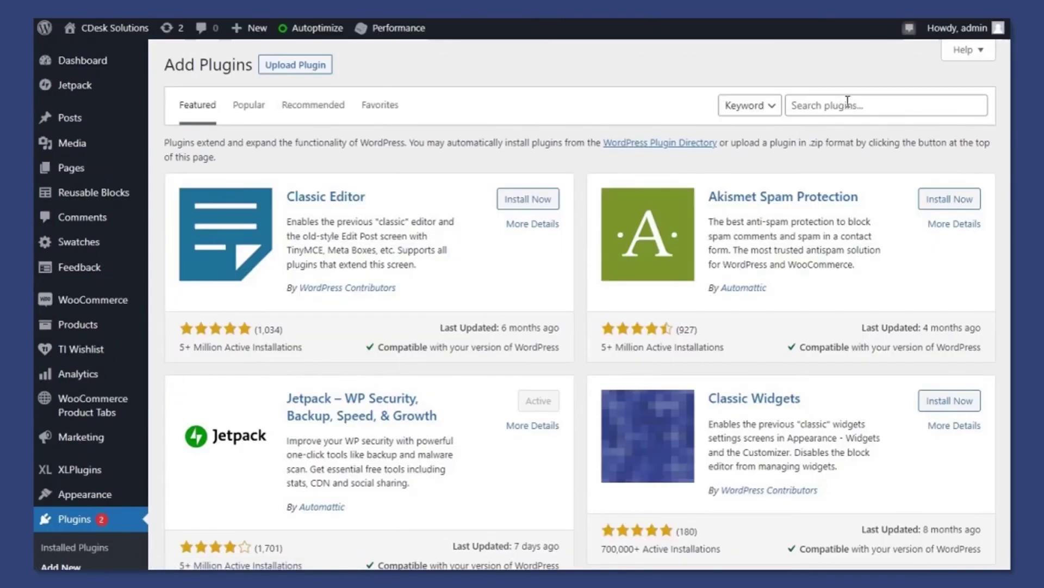
{"action": "left_click", "coordinate": [847, 103]}
{"action": "type", "text": "cashfree"}
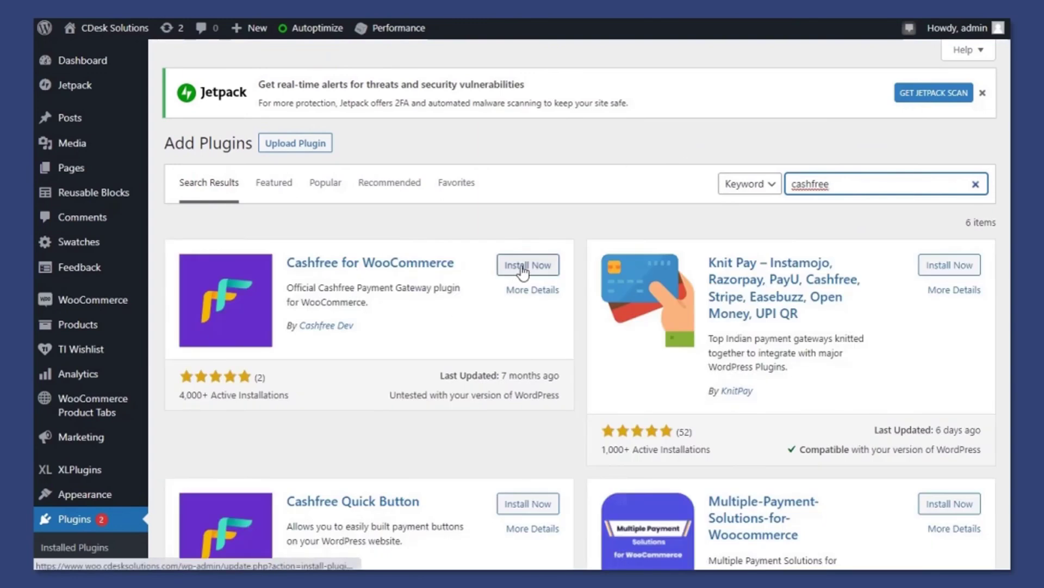
{"action": "left_click", "coordinate": [526, 265]}
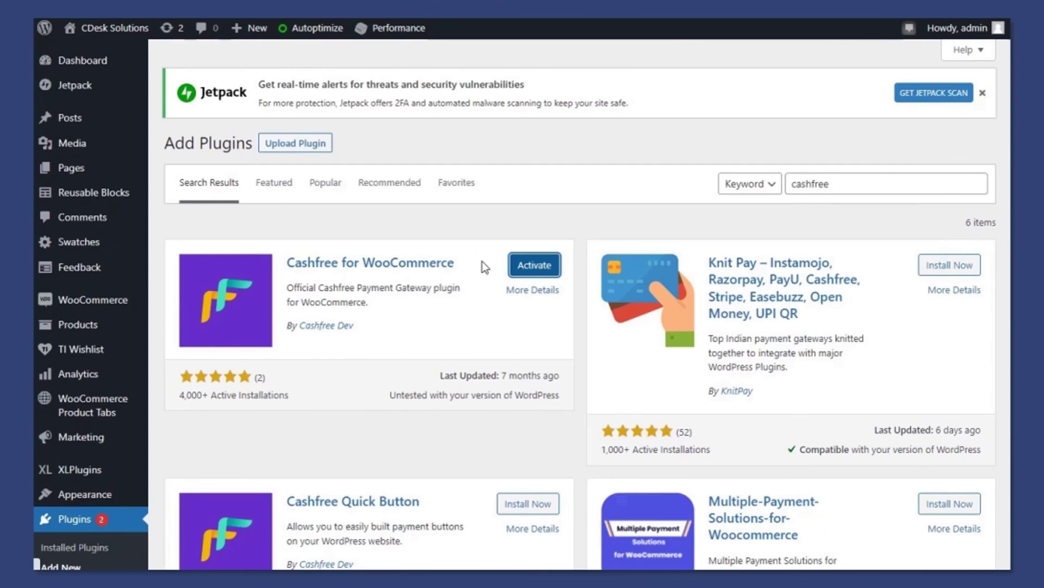
{"action": "key", "text": "Return"}
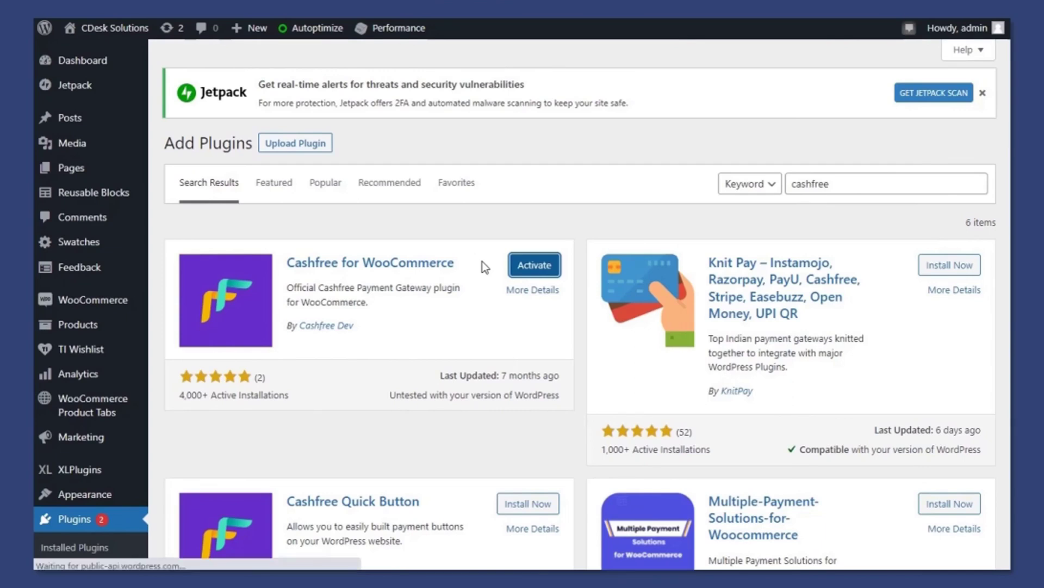
Enable Cashfree under WooCommerce Settings > Payments and open its setup.
{"action": "mouse_move", "coordinate": [99, 298]}
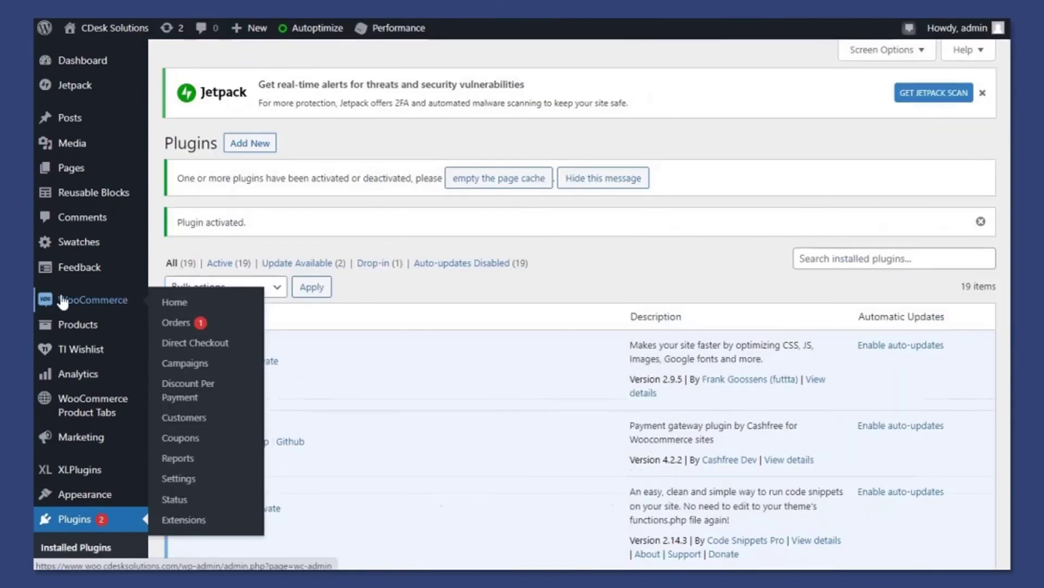
{"action": "left_click", "coordinate": [185, 478]}
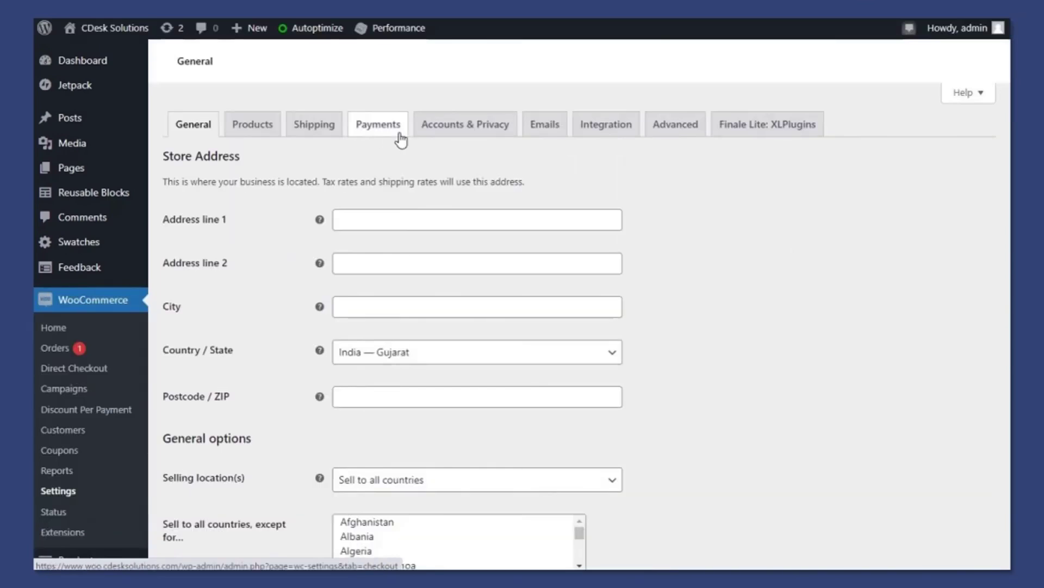
{"action": "left_click", "coordinate": [378, 124]}
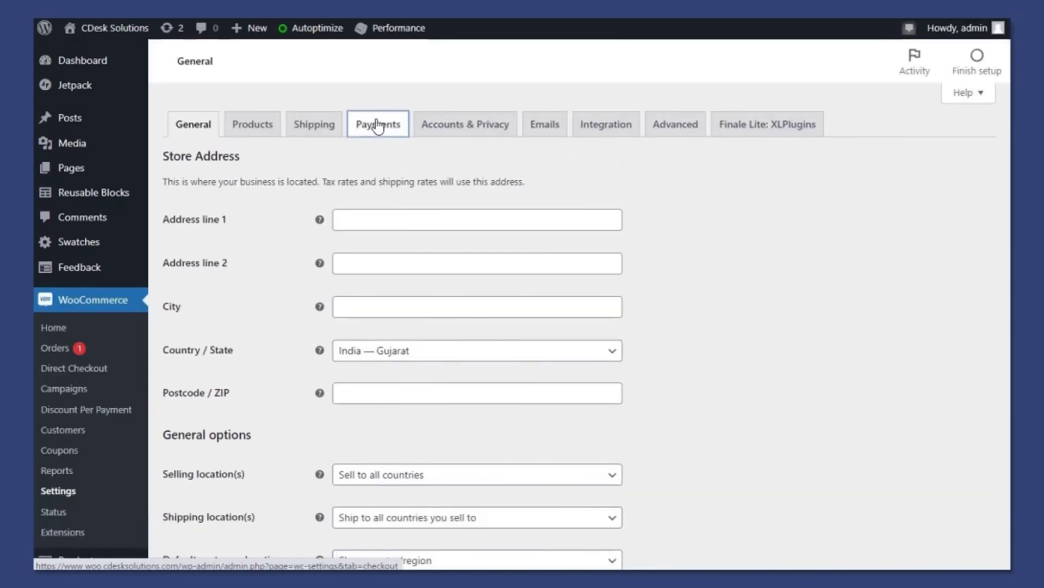
{"action": "scroll", "coordinate": [427, 361], "scroll_direction": "down", "scroll_amount": 4}
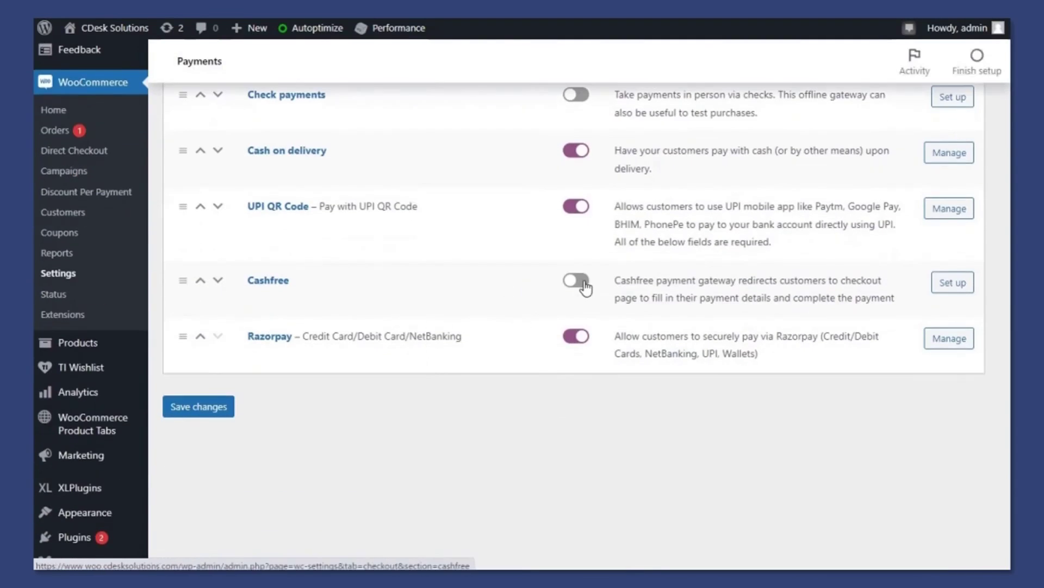
{"action": "left_click", "coordinate": [576, 281]}
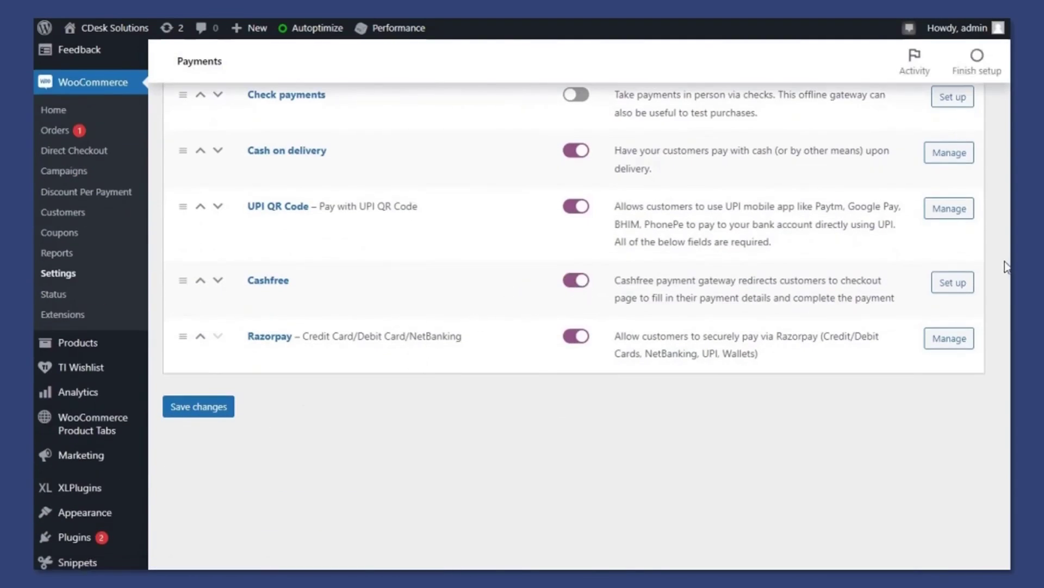
{"action": "left_click", "coordinate": [949, 284]}
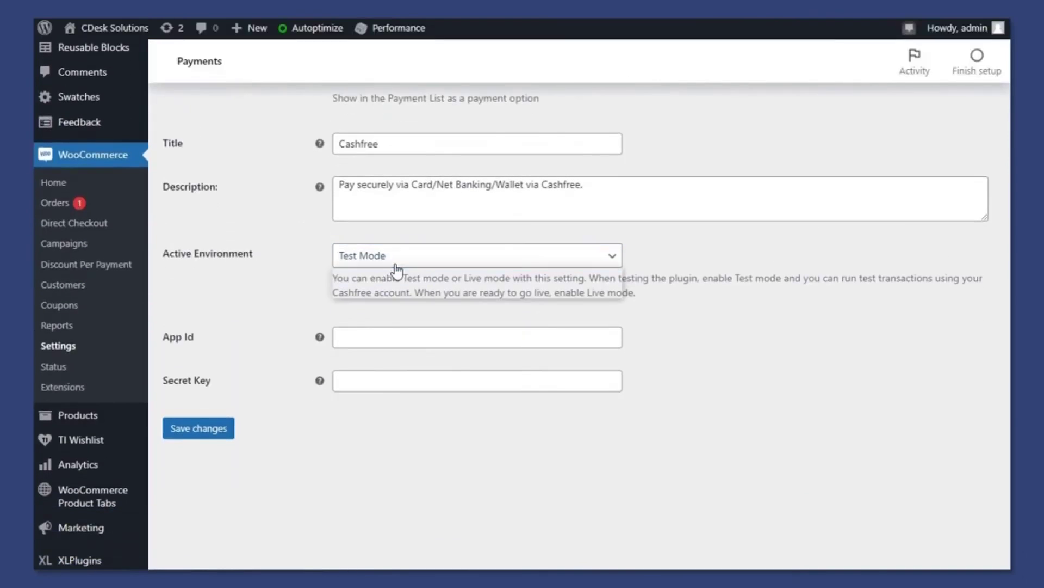
Set Cashfree to Live Mode, paste the App Id and Secret Key, and save.
{"action": "left_click", "coordinate": [383, 256]}
{"action": "left_click", "coordinate": [380, 291]}
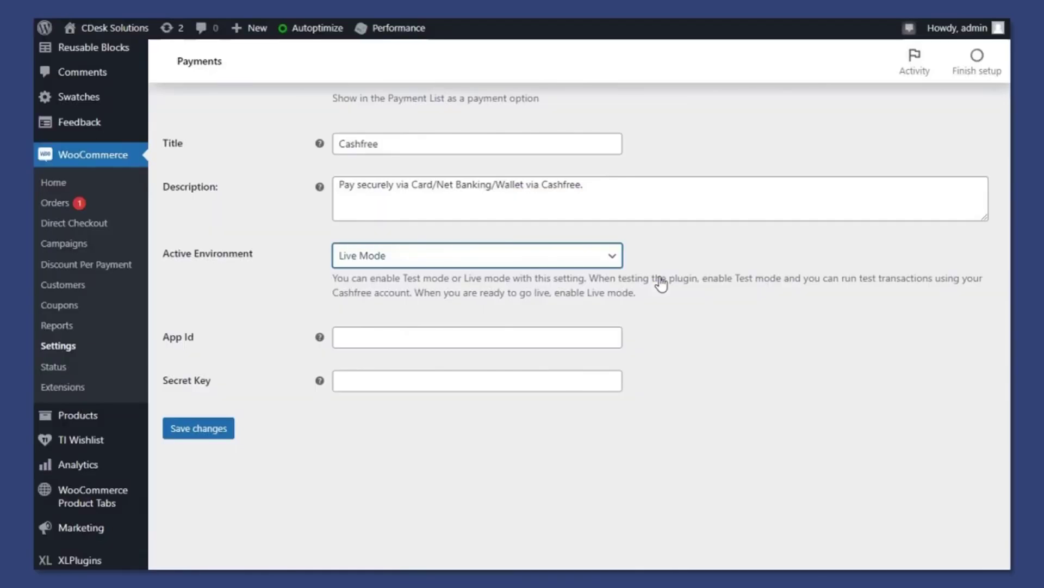
{"action": "left_click", "coordinate": [526, 342]}
{"action": "key", "text": "ctrl+v"}
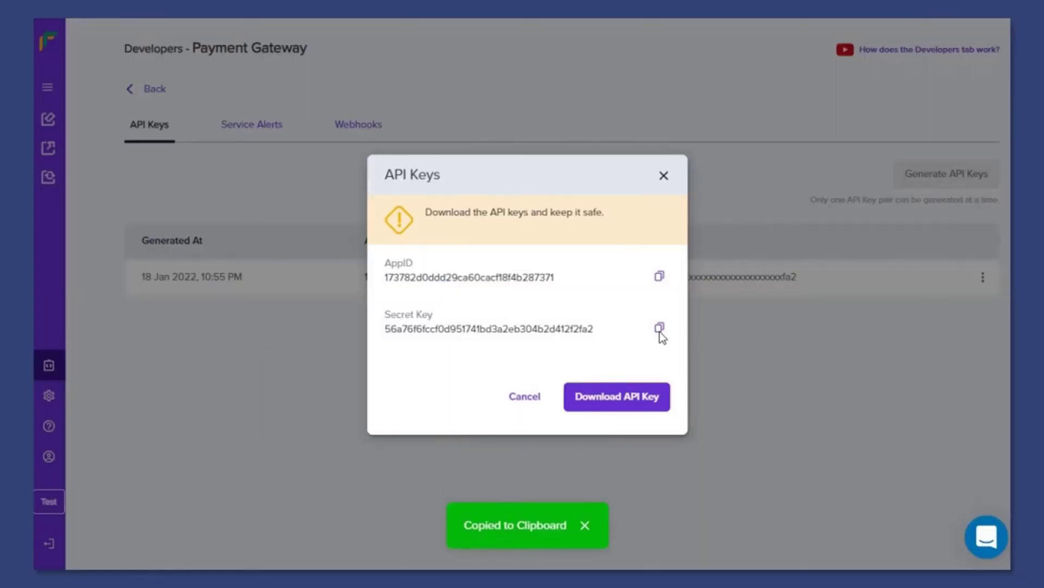
{"action": "left_click", "coordinate": [660, 329]}
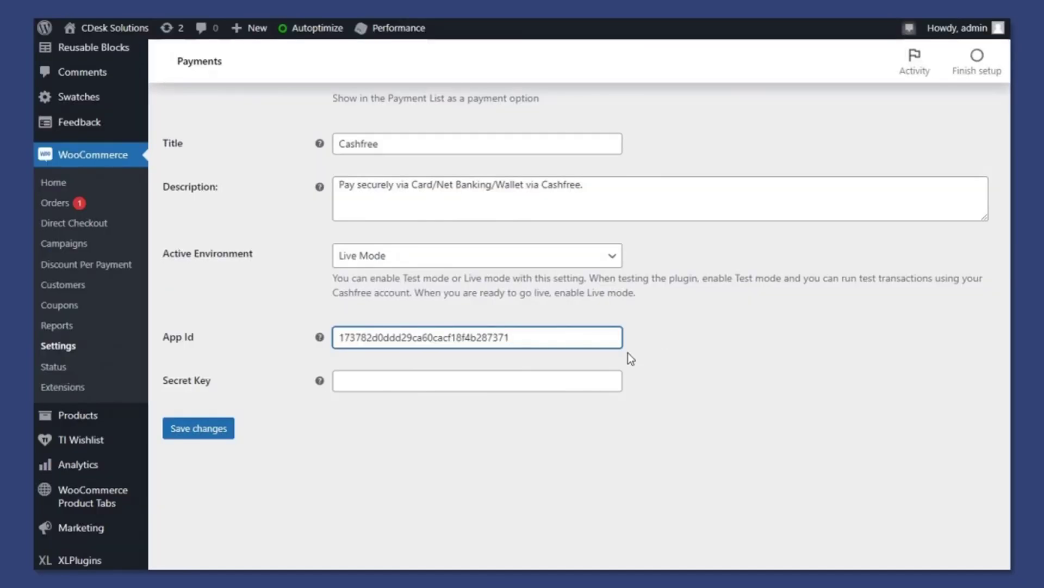
{"action": "left_click", "coordinate": [340, 381]}
{"action": "key", "text": "ctrl+v"}
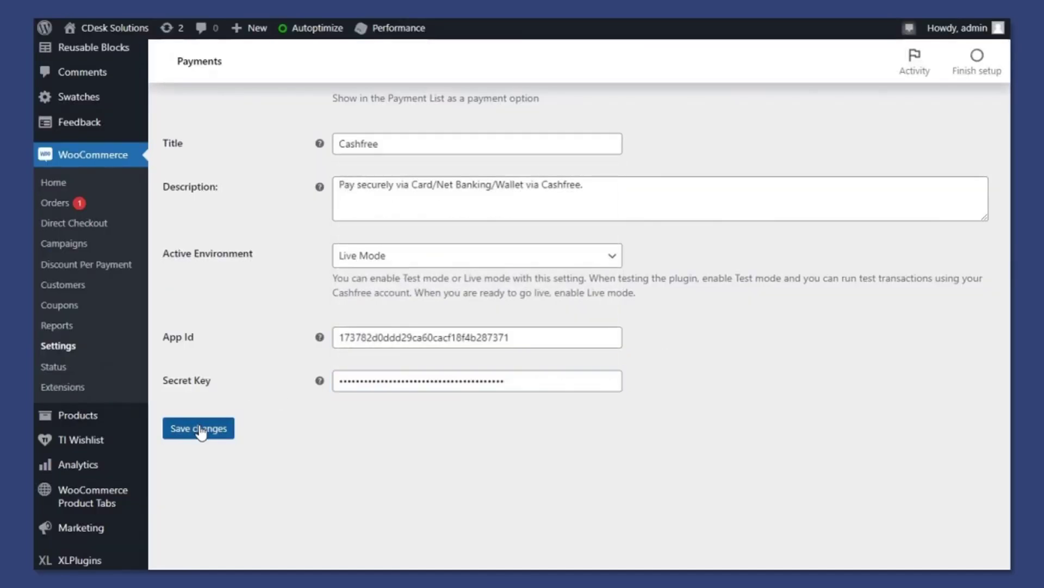
{"action": "left_click", "coordinate": [199, 429]}
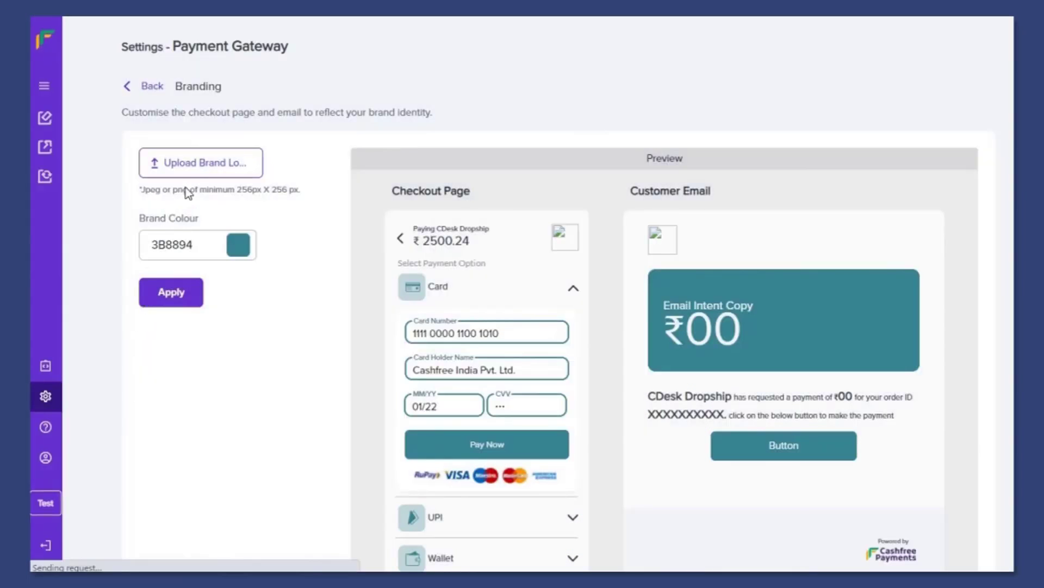
Load CDS Latest Logo.jpg as the brand logo and zoom out to fit the crop area.
{"action": "left_click", "coordinate": [209, 170]}
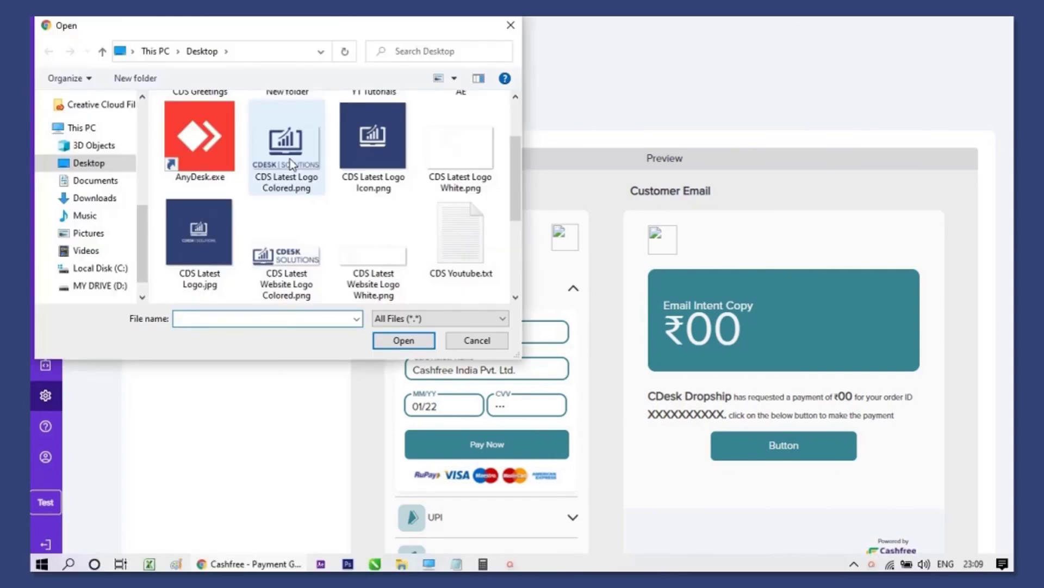
{"action": "left_click", "coordinate": [290, 159]}
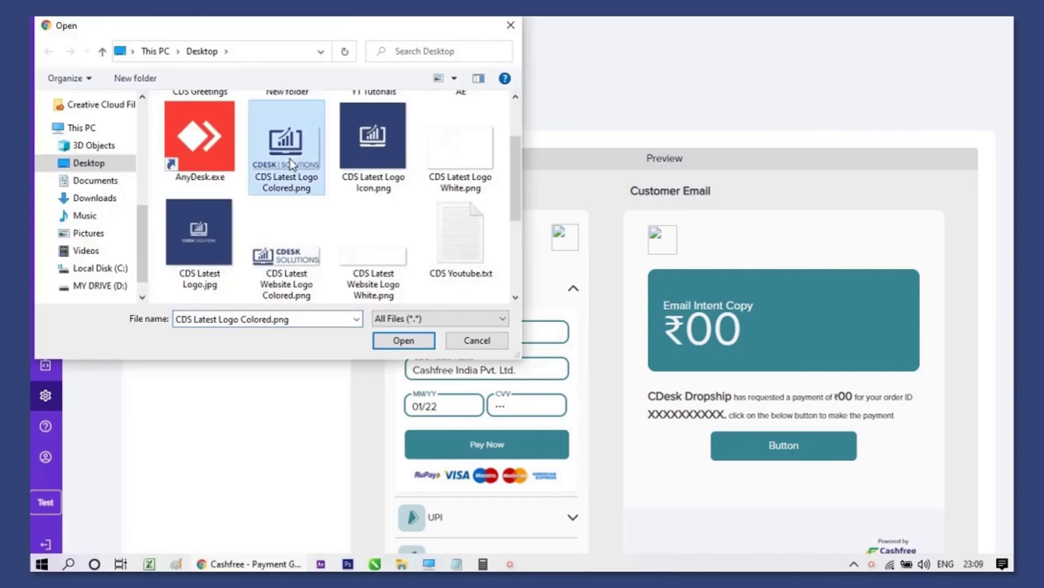
{"action": "left_click", "coordinate": [209, 243]}
{"action": "left_click", "coordinate": [403, 341]}
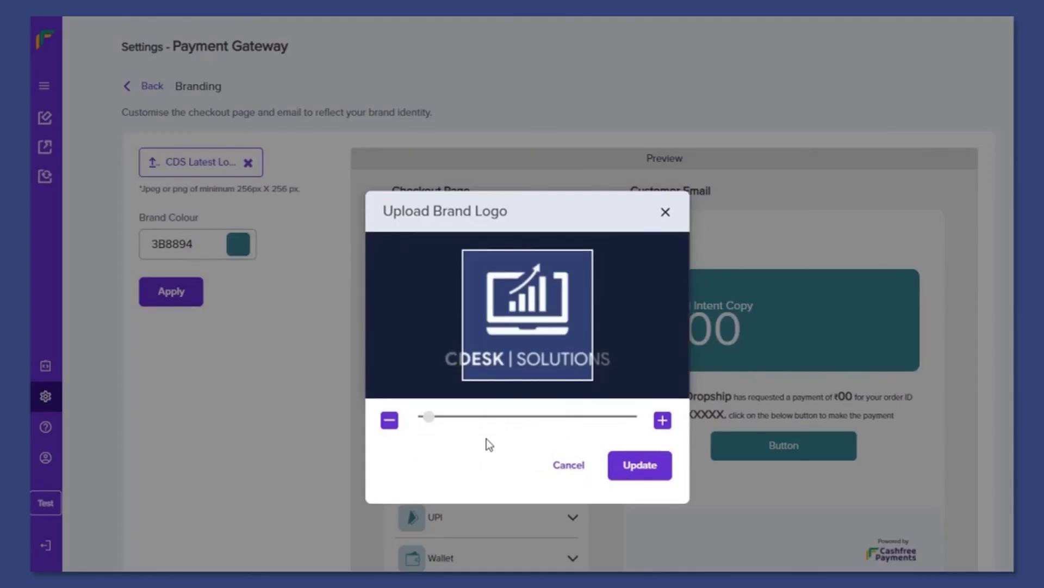
{"action": "left_click_drag", "start_coordinate": [426, 415], "coordinate": [403, 419]}
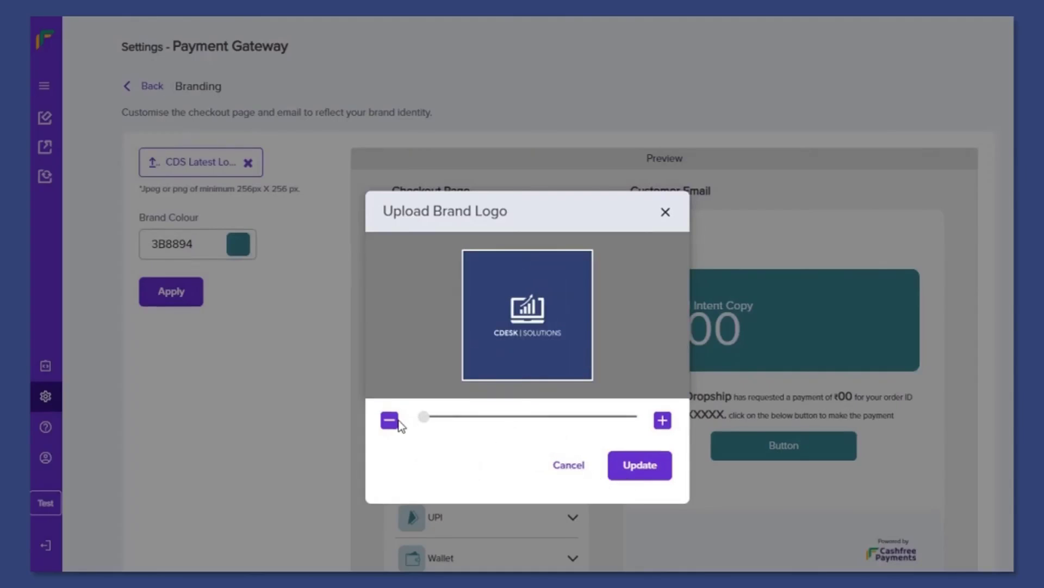
Apply the cropped logo and change the Brand Colour from 3B8894 to 41578c.
{"action": "left_click", "coordinate": [238, 244]}
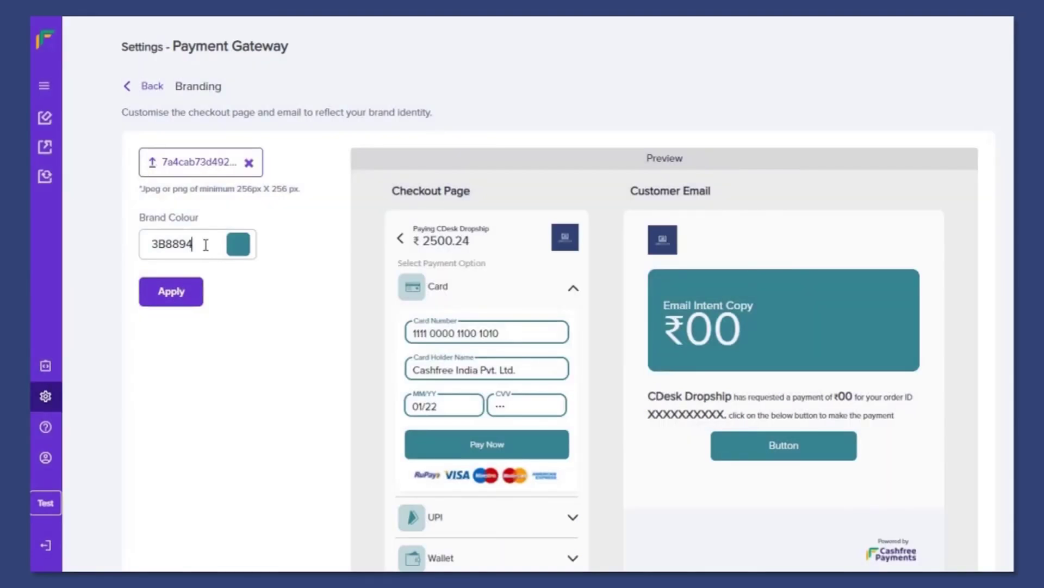
{"action": "double_click", "coordinate": [206, 245]}
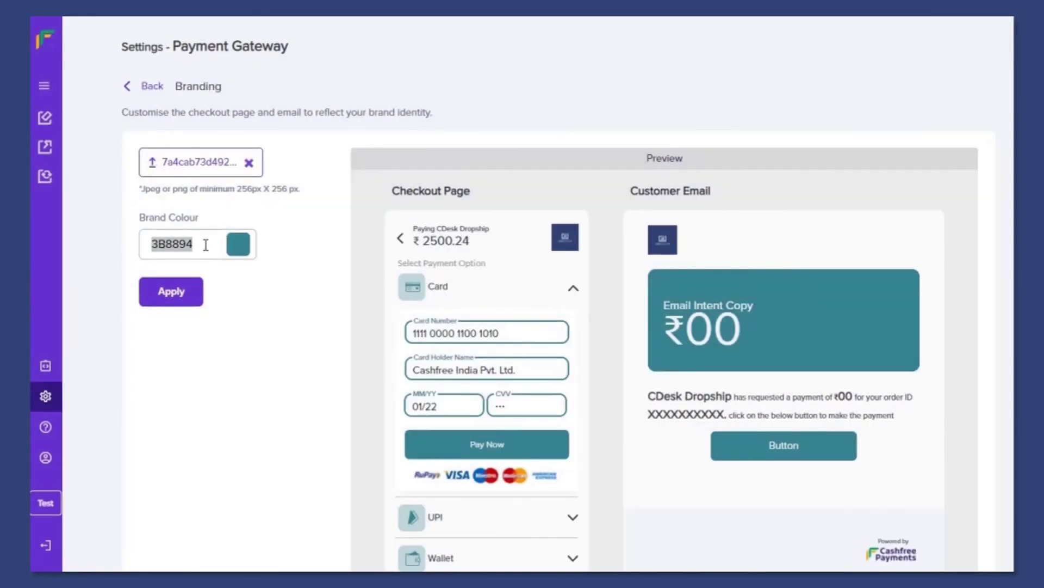
{"action": "type", "text": "41578c"}
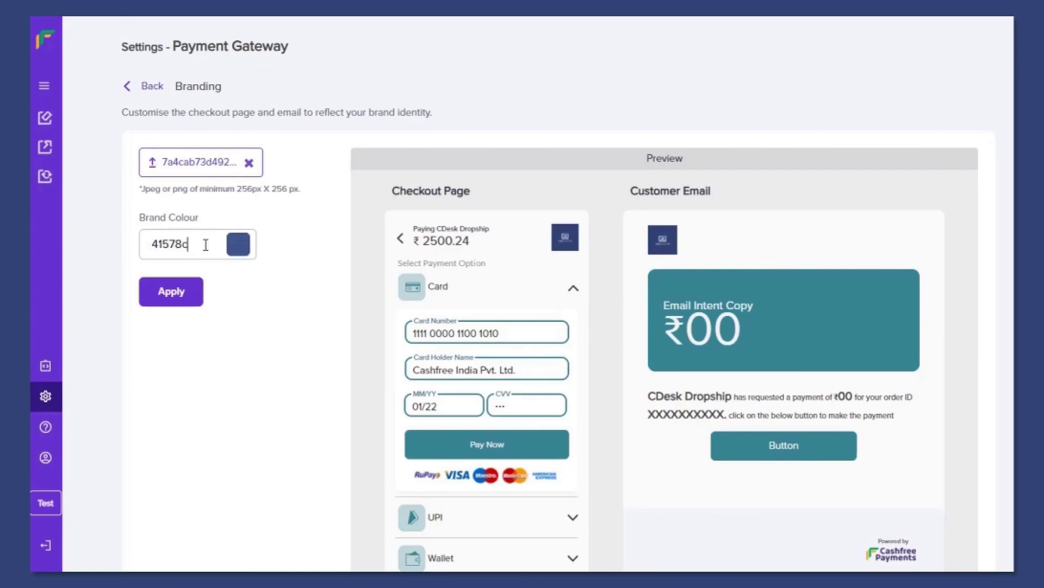